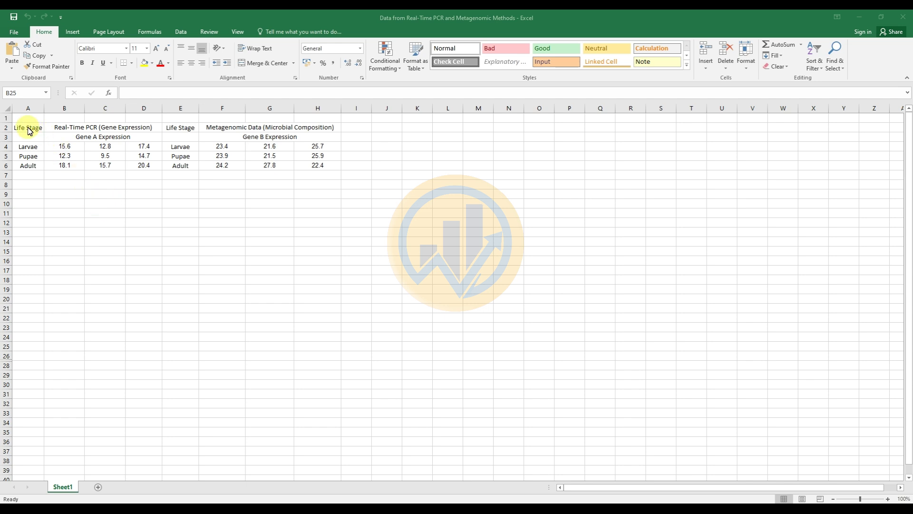
Step: Create a blank Grouped data table with 3 side-by-side replicate subcolumns per group
{"action": "left_click", "coordinate": [27, 127]}
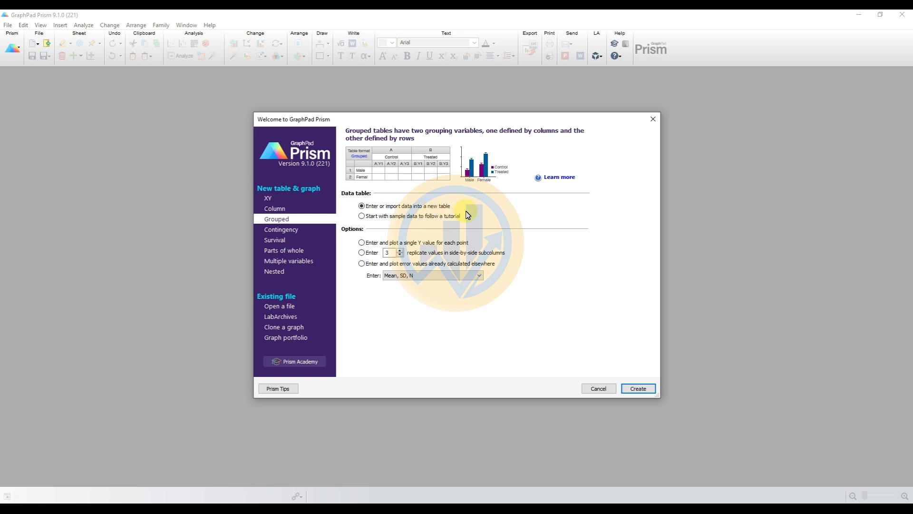
{"action": "left_click", "coordinate": [363, 255]}
{"action": "left_click", "coordinate": [401, 256]}
{"action": "left_click", "coordinate": [401, 255]}
{"action": "left_click", "coordinate": [638, 393]}
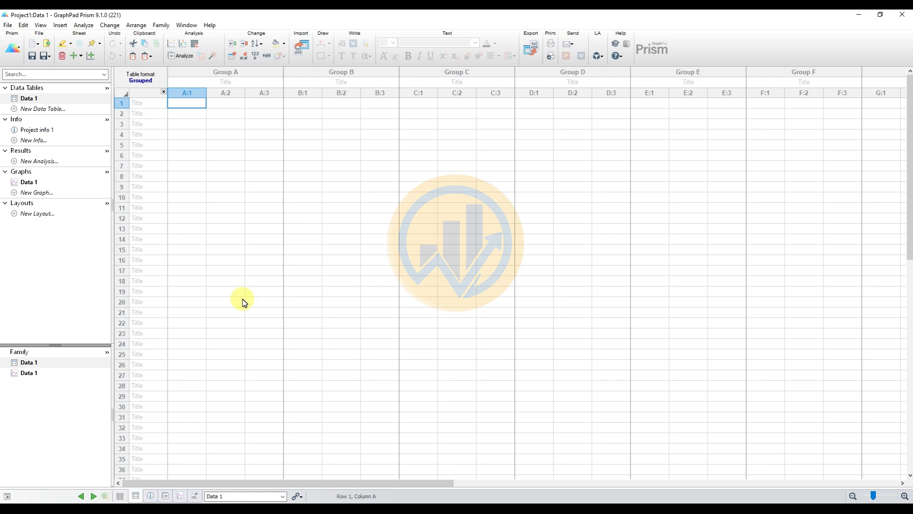
{"action": "left_click", "coordinate": [288, 502]}
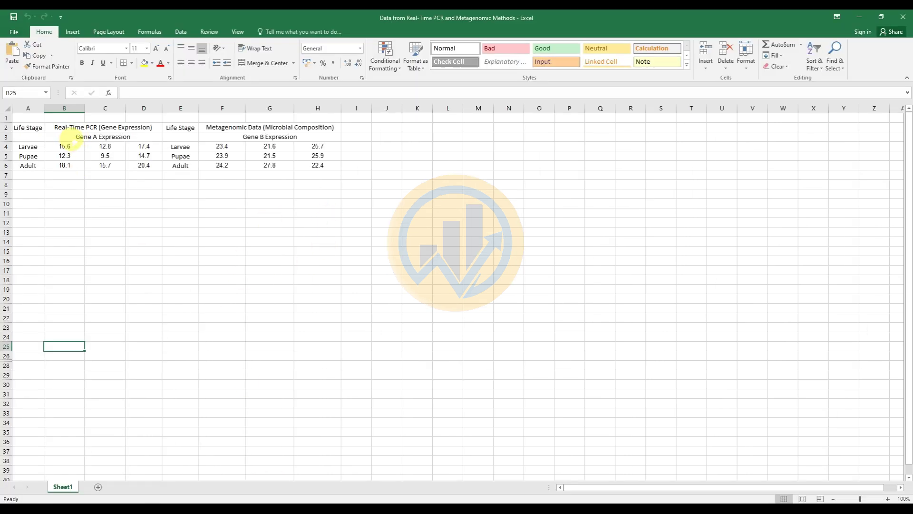
Step: Paste the 'Gene A Expression' heading as the Group A title and clear the Group B and C titles
{"action": "left_click", "coordinate": [71, 138]}
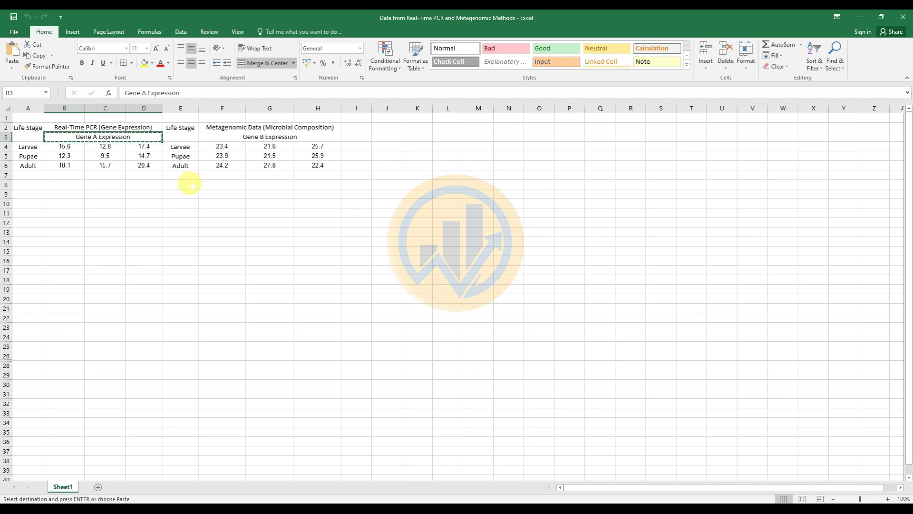
{"action": "left_click", "coordinate": [285, 509]}
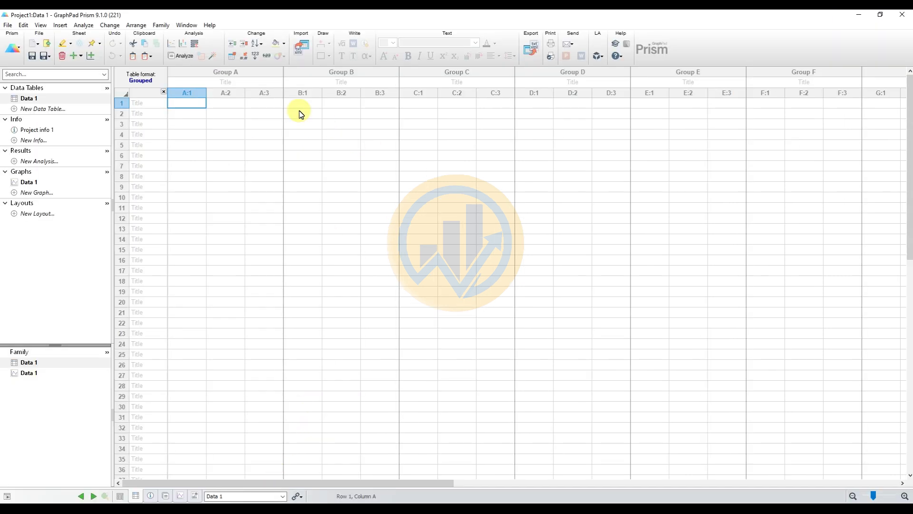
{"action": "left_click", "coordinate": [200, 82]}
{"action": "right_click", "coordinate": [200, 81]}
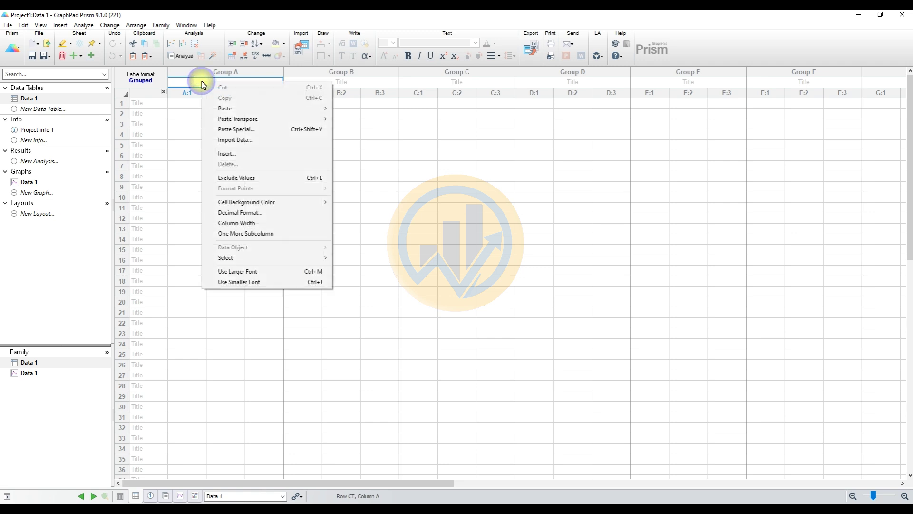
{"action": "mouse_move", "coordinate": [286, 109]}
{"action": "left_click", "coordinate": [353, 109]}
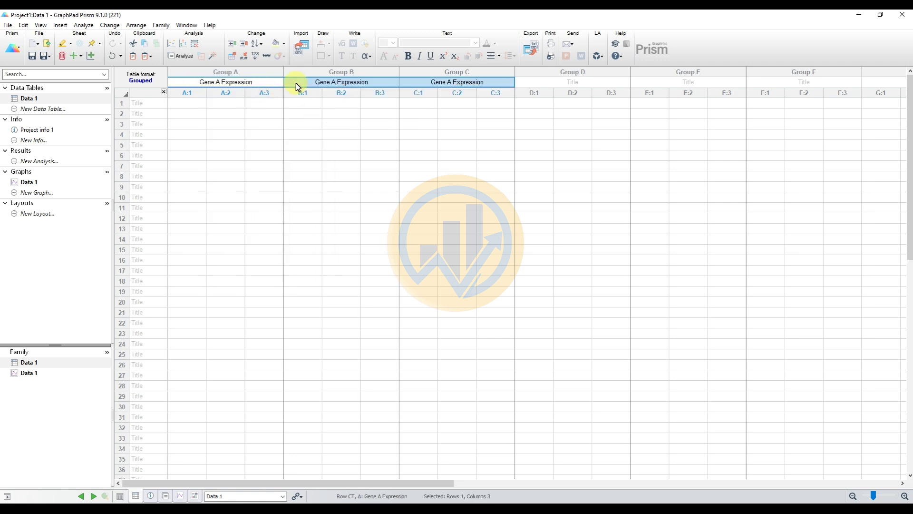
{"action": "double_click", "coordinate": [320, 81]}
{"action": "key", "text": "Delete"}
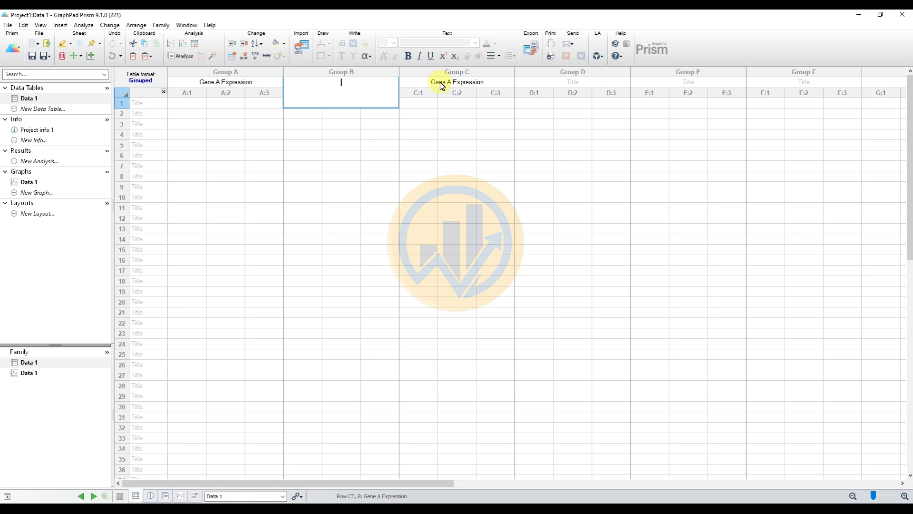
{"action": "double_click", "coordinate": [438, 82]}
{"action": "key", "text": "Delete"}
{"action": "left_click", "coordinate": [225, 155]}
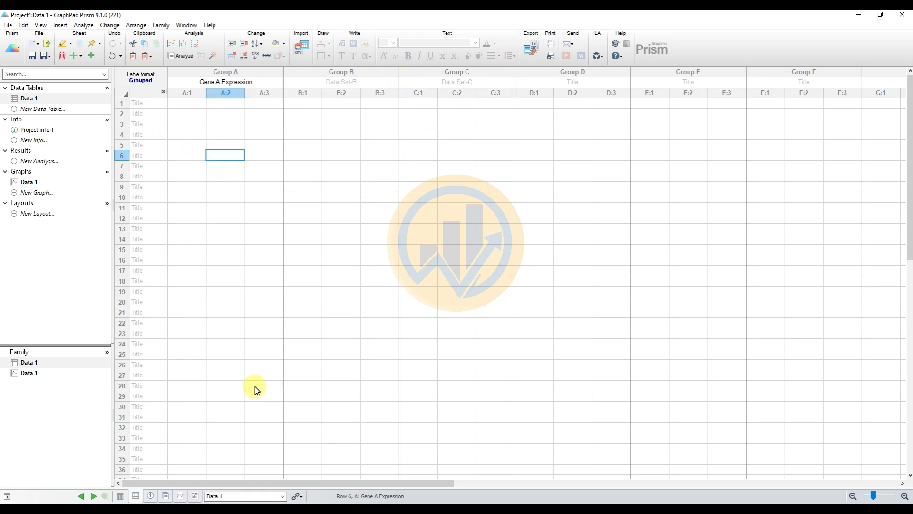
Step: Copy the Larvae, Pupae and Adult Gene A rows from Excel into row 1 of the table
{"action": "key", "text": "alt+Tab"}
{"action": "left_click_drag", "start_coordinate": [28, 146], "coordinate": [142, 167]}
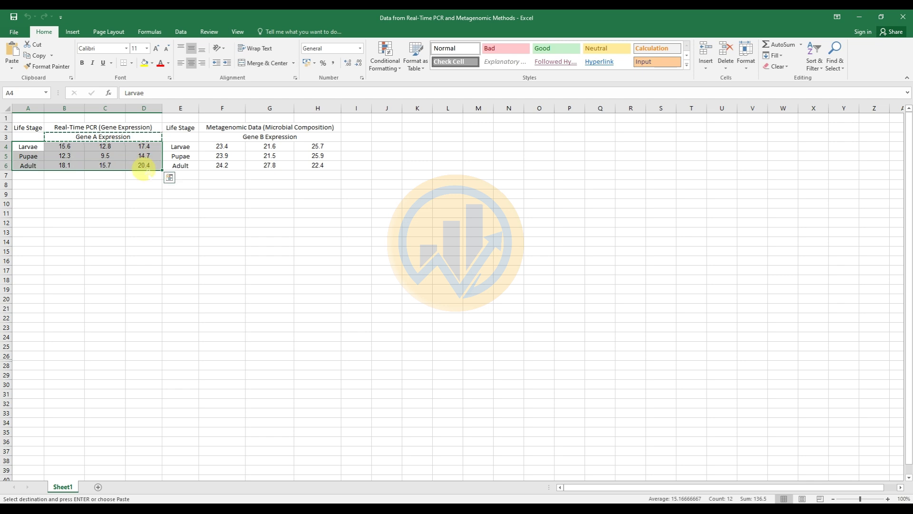
{"action": "key", "text": "ctrl+c"}
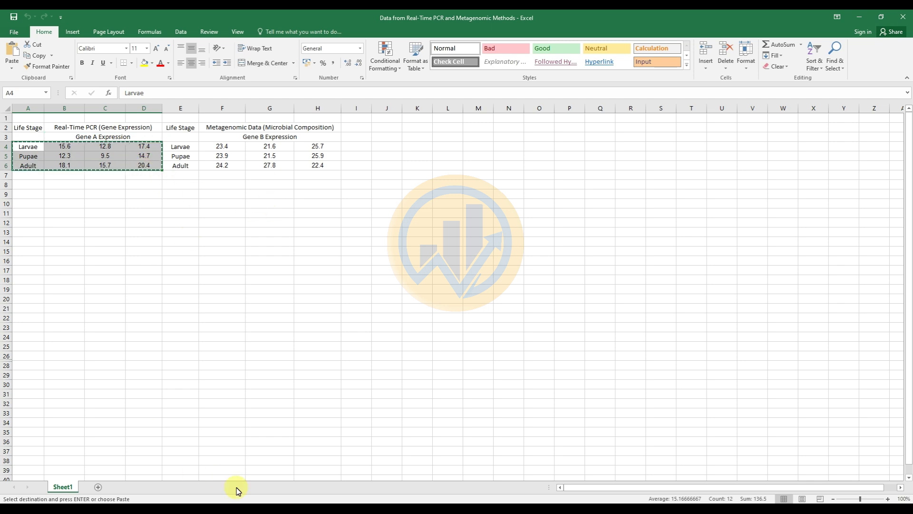
{"action": "left_click", "coordinate": [242, 471]}
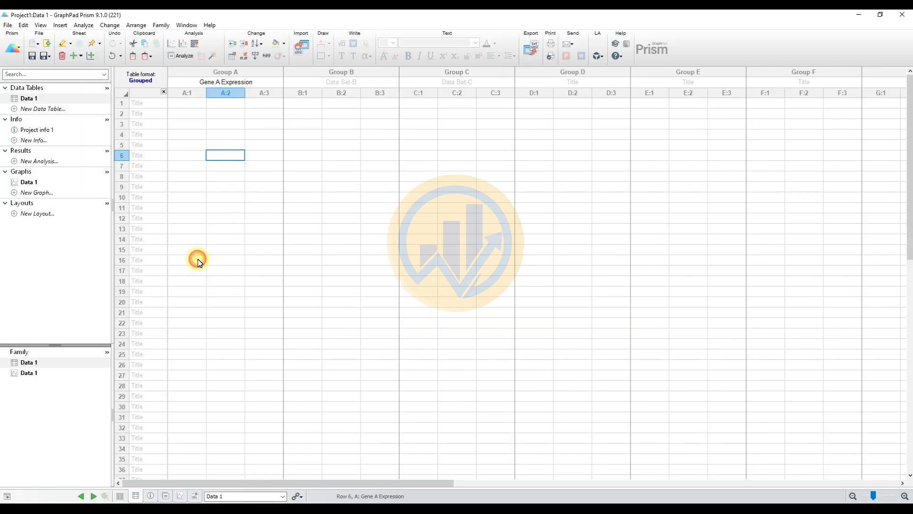
{"action": "left_click", "coordinate": [147, 103]}
{"action": "key", "text": "ctrl+v"}
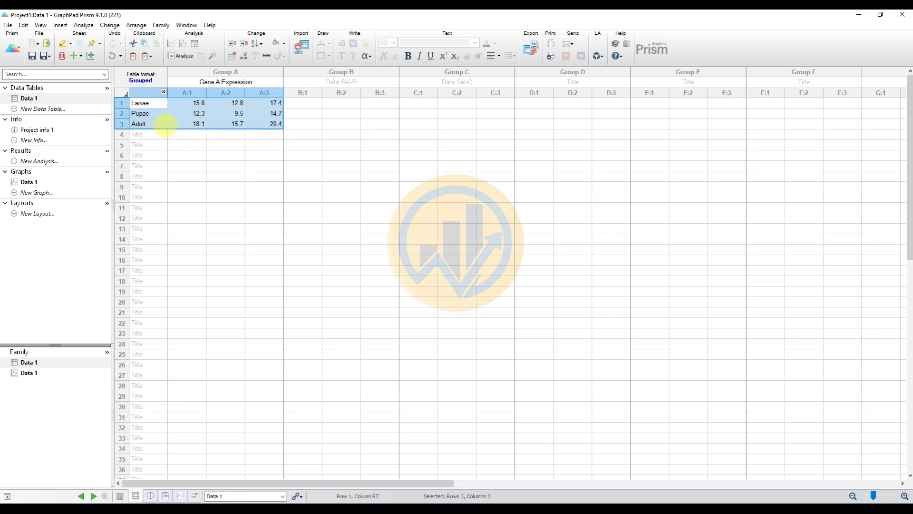
{"action": "left_click", "coordinate": [234, 165]}
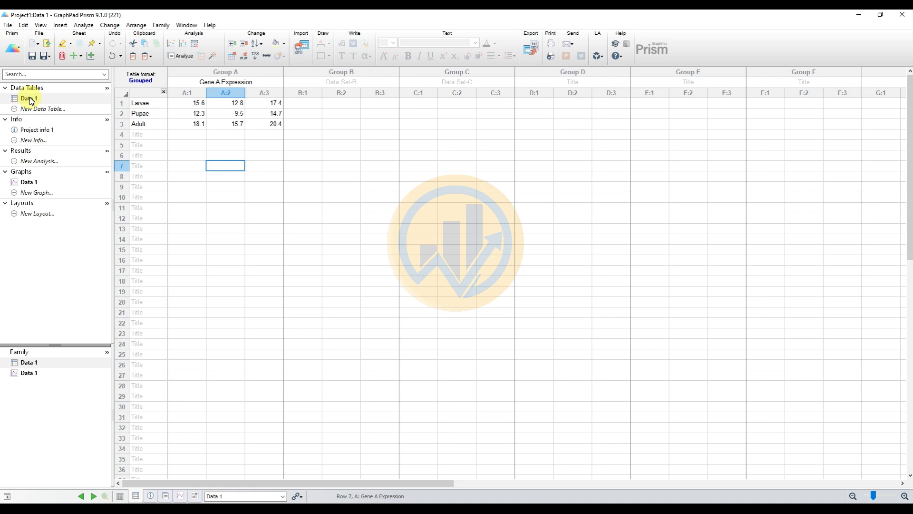
Step: Rename the Data 1 sheet to 'Gene A'
{"action": "mouse_move", "coordinate": [30, 99]}
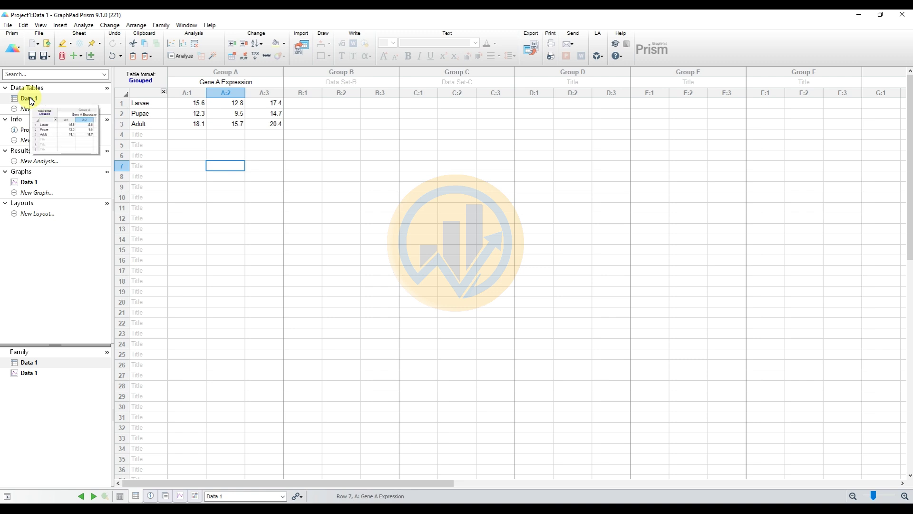
{"action": "right_click", "coordinate": [30, 98]}
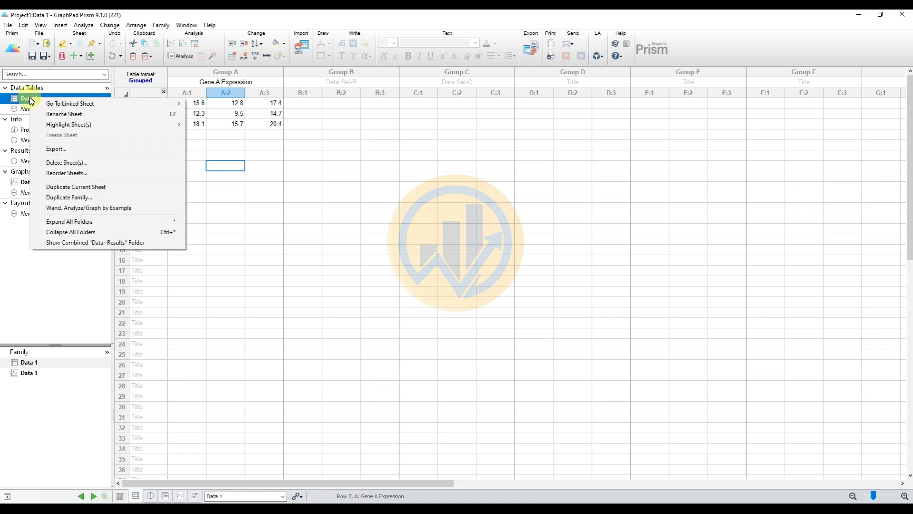
{"action": "left_click", "coordinate": [66, 117]}
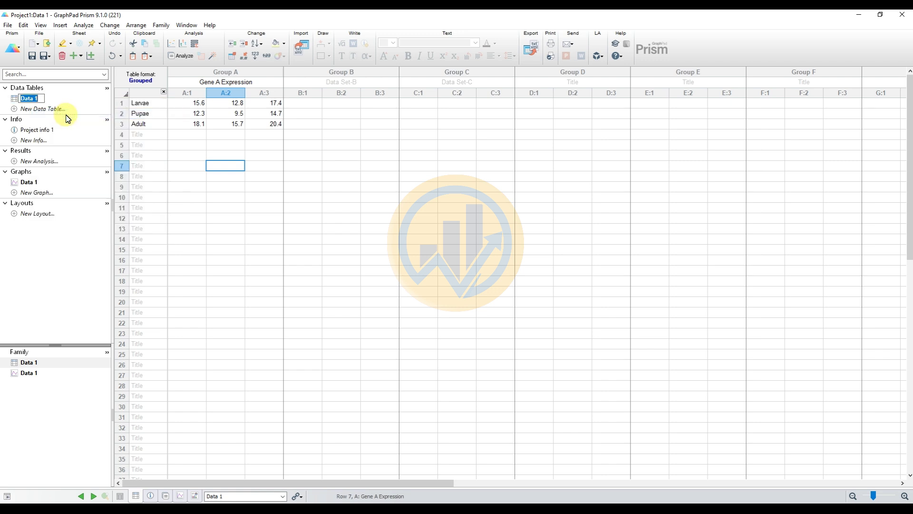
{"action": "type", "text": "Gene A"}
{"action": "left_click", "coordinate": [67, 101]}
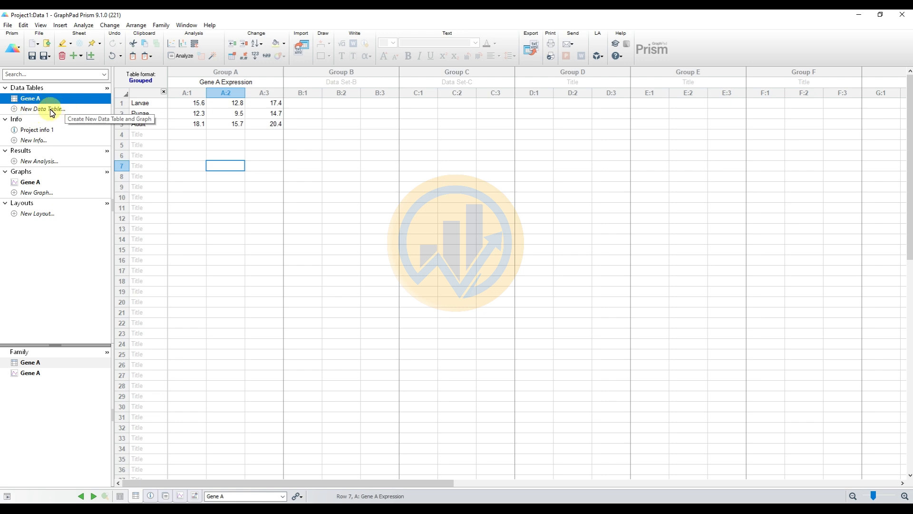
Step: Add a second Grouped data table with 3 side-by-side replicate subcolumns
{"action": "left_click", "coordinate": [51, 110]}
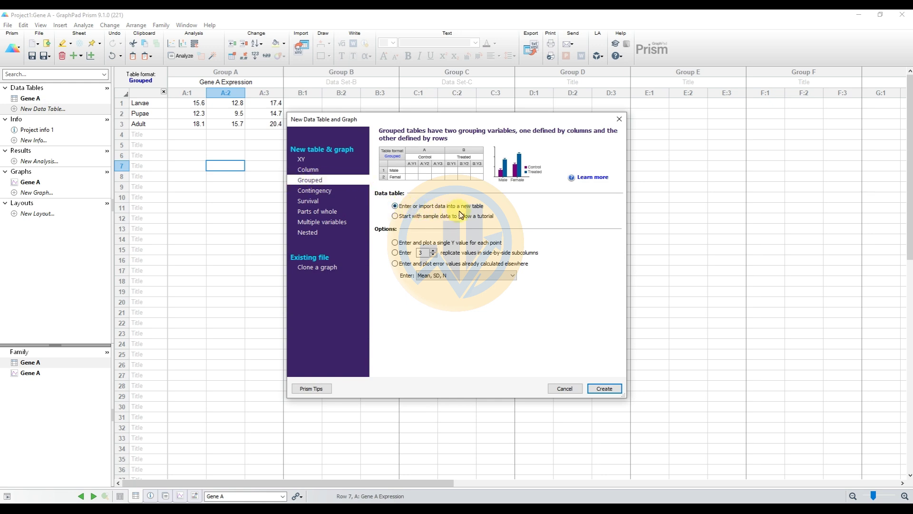
{"action": "left_click", "coordinate": [400, 256]}
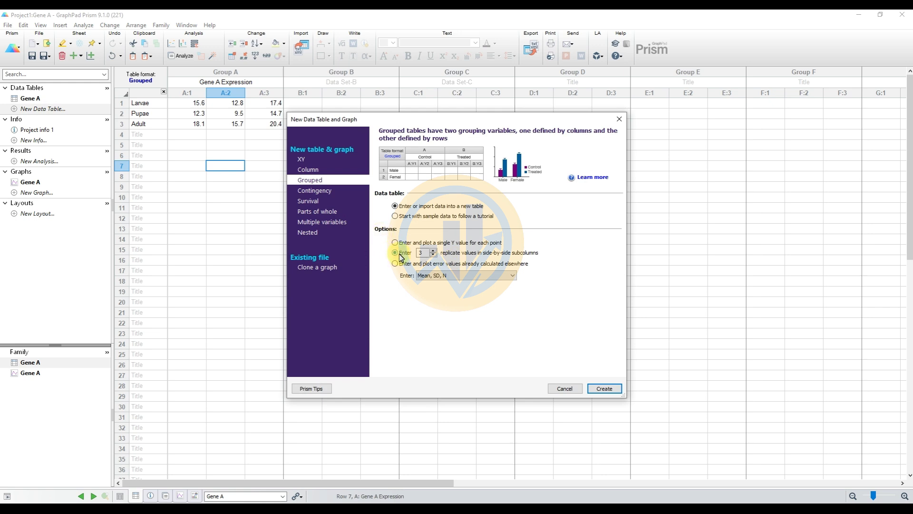
{"action": "left_click", "coordinate": [607, 389]}
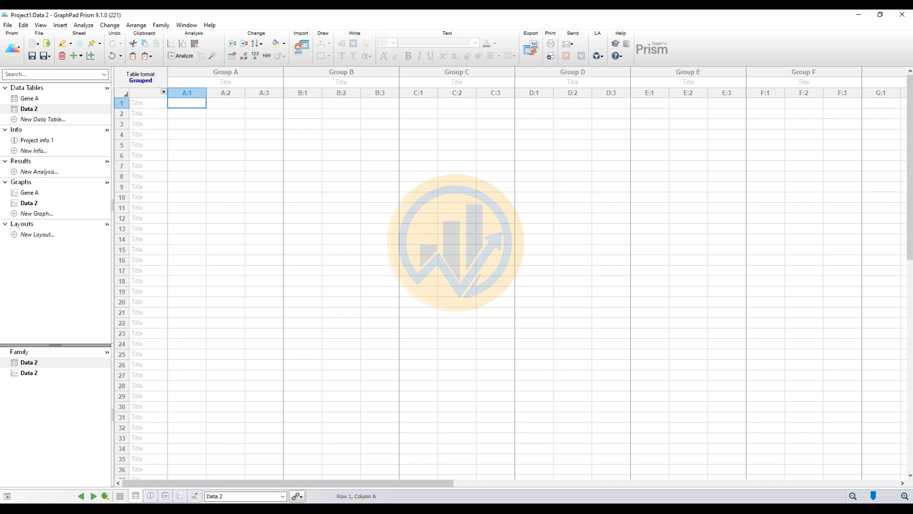
{"action": "left_click", "coordinate": [299, 501]}
{"action": "left_click", "coordinate": [254, 136]}
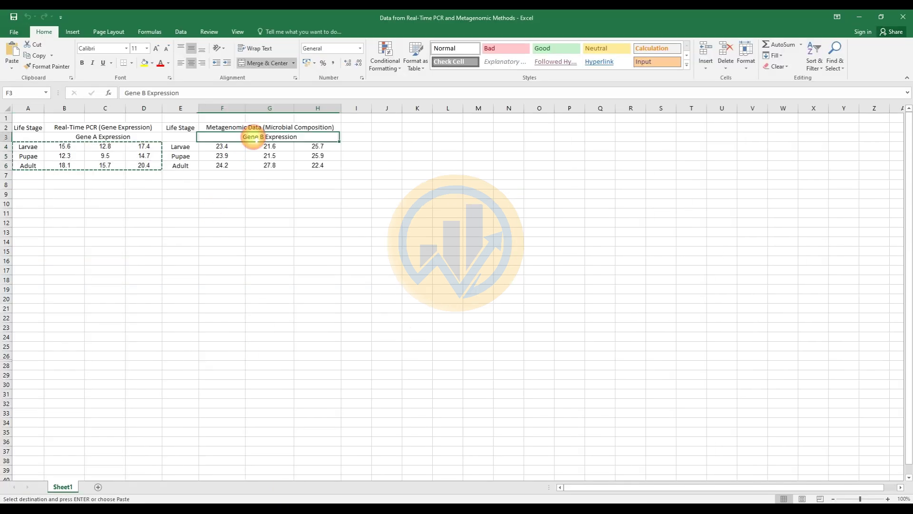
Step: Paste 'Gene B Expression' as the Group A title and clear the Group B and C titles
{"action": "key", "text": "ctrl+c"}
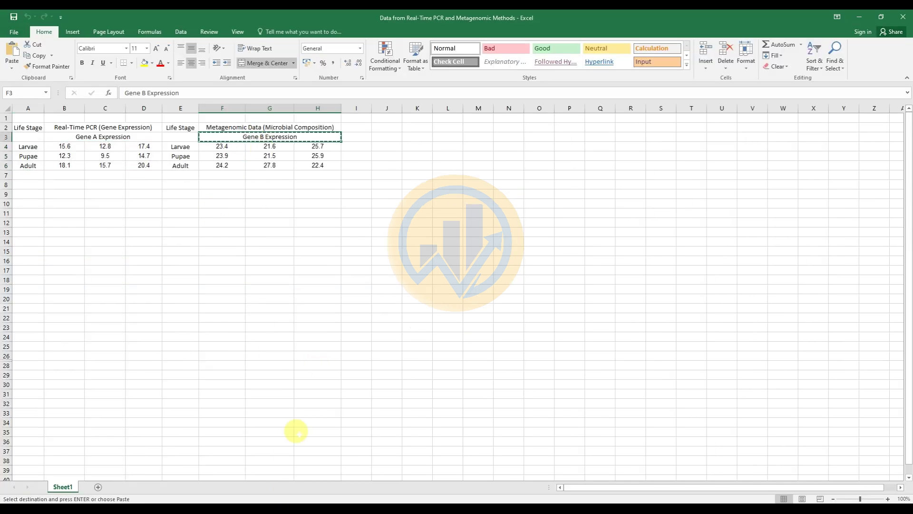
{"action": "left_click", "coordinate": [281, 500]}
{"action": "left_click", "coordinate": [209, 82]}
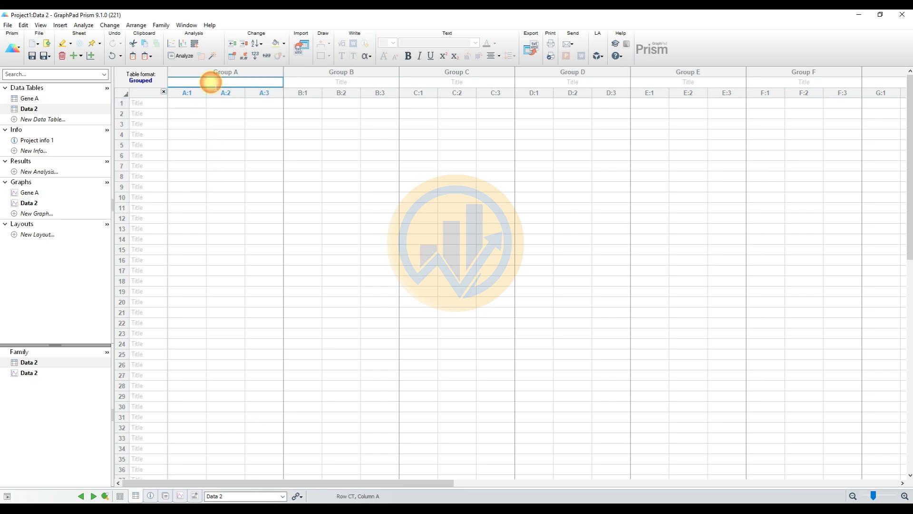
{"action": "key", "text": "ctrl+v"}
{"action": "double_click", "coordinate": [332, 81]}
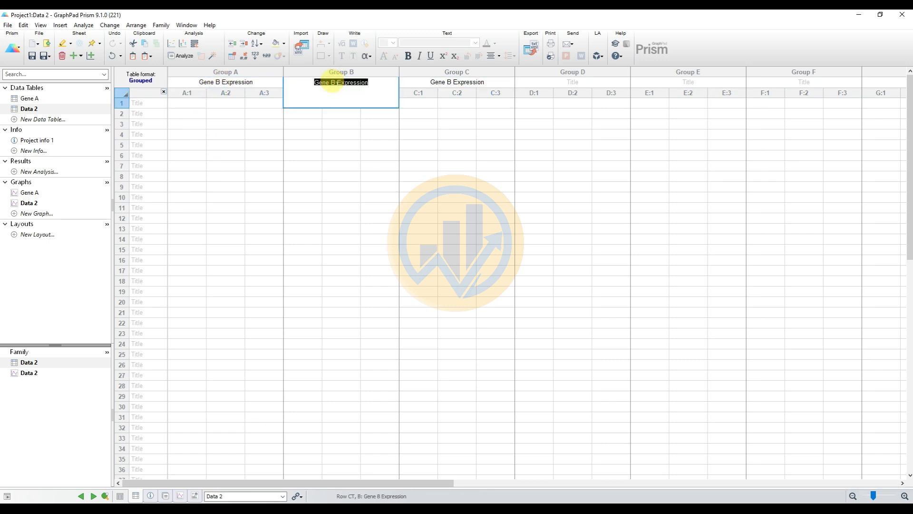
{"action": "key", "text": "BackSpace"}
{"action": "double_click", "coordinate": [418, 82]}
{"action": "key", "text": "BackSpace"}
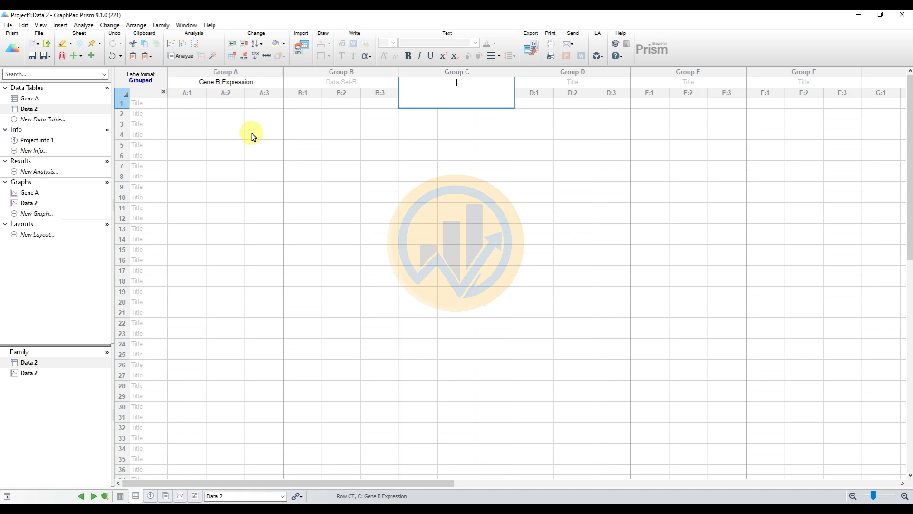
{"action": "left_click", "coordinate": [250, 134]}
Step: Copy the Gene B Larvae, Pupae and Adult rows from Excel into row 1
{"action": "key", "text": "alt+Tab"}
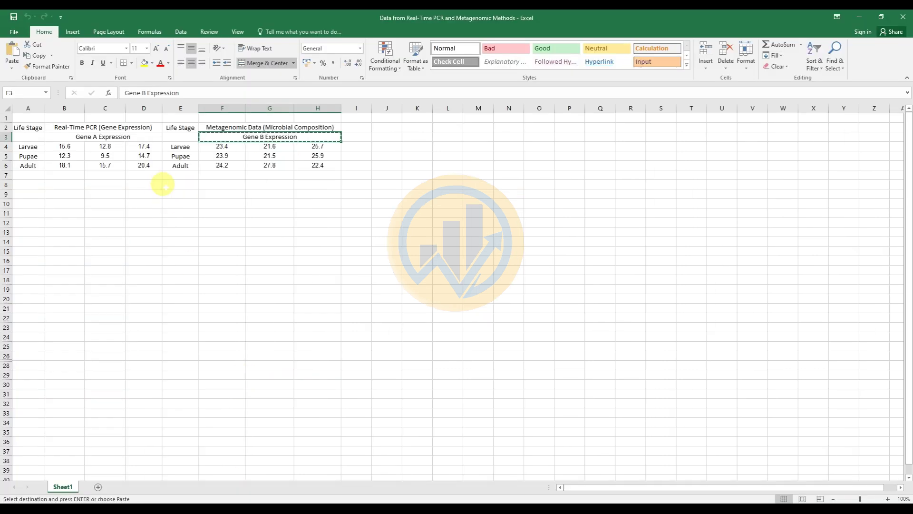
{"action": "left_click_drag", "start_coordinate": [180, 146], "coordinate": [311, 167]}
{"action": "key", "text": "ctrl+c"}
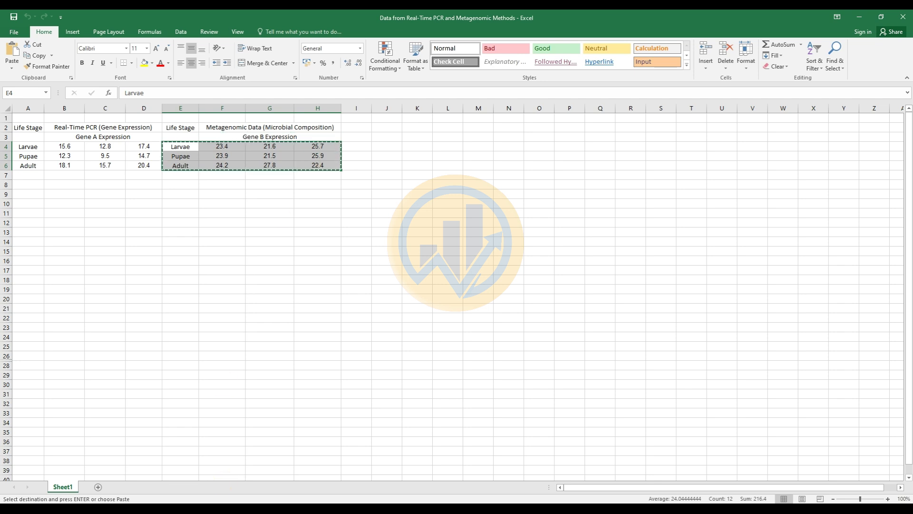
{"action": "key", "text": "alt+Tab"}
{"action": "left_click", "coordinate": [153, 103]}
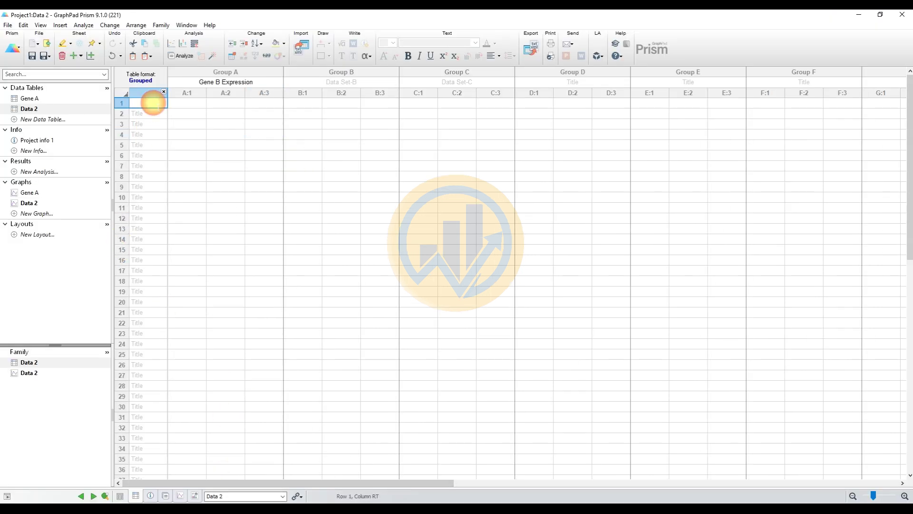
{"action": "key", "text": "ctrl+v"}
{"action": "left_click", "coordinate": [225, 165]}
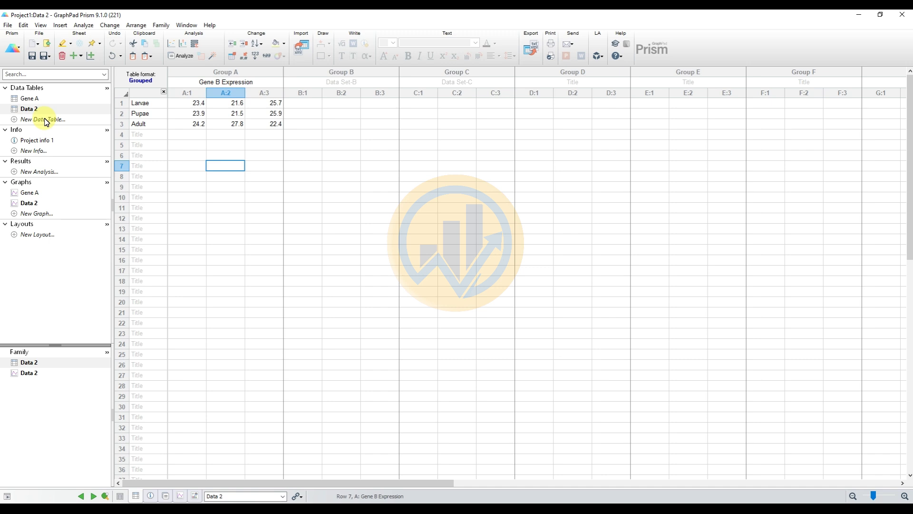
Step: Rename the Data 2 table to 'Gene B'
{"action": "right_click", "coordinate": [31, 110]}
{"action": "left_click", "coordinate": [65, 123]}
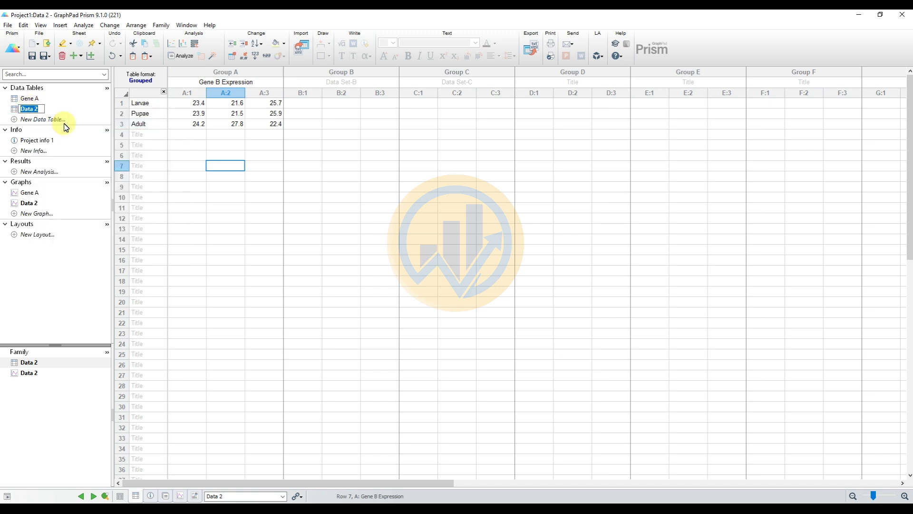
{"action": "type", "text": "Gene B"}
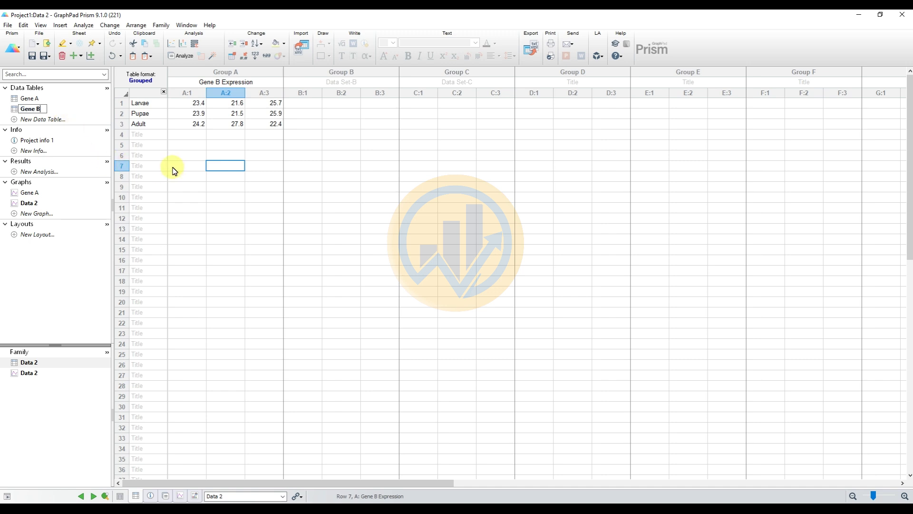
{"action": "left_click", "coordinate": [173, 167]}
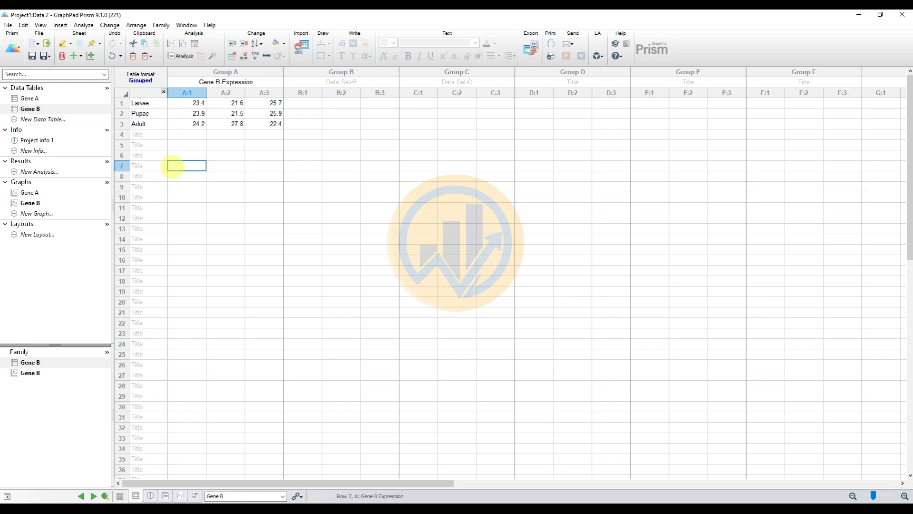
{"action": "double_click", "coordinate": [34, 194]}
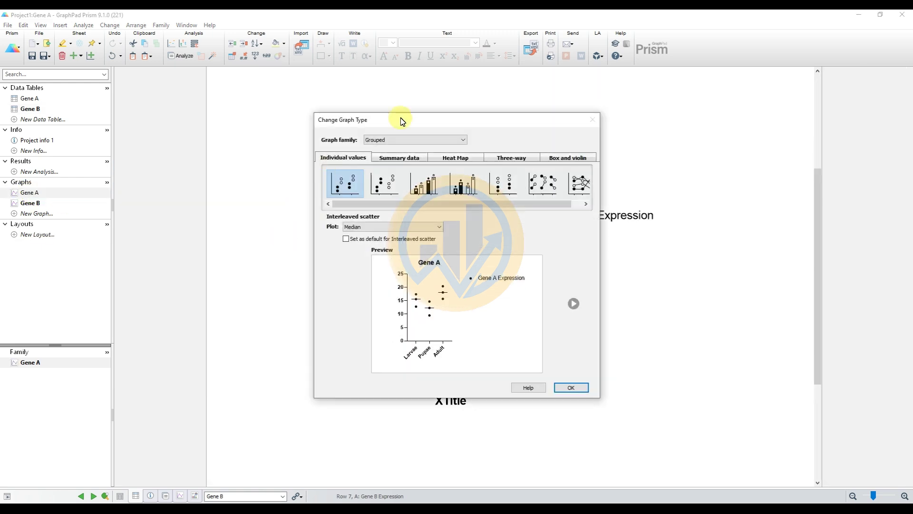
Step: Change the Gene A graph to Interleaved bars showing Mean with SD
{"action": "left_click_drag", "start_coordinate": [430, 119], "coordinate": [387, 126]}
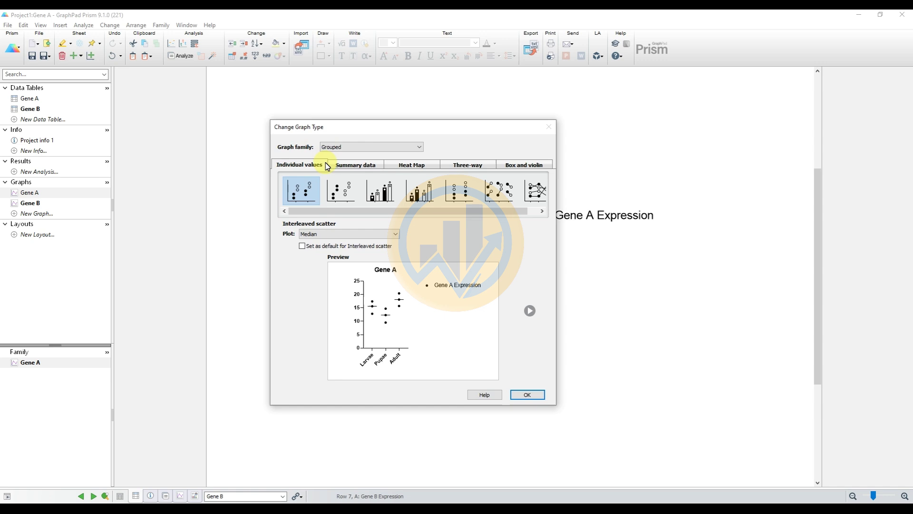
{"action": "left_click", "coordinate": [360, 167]}
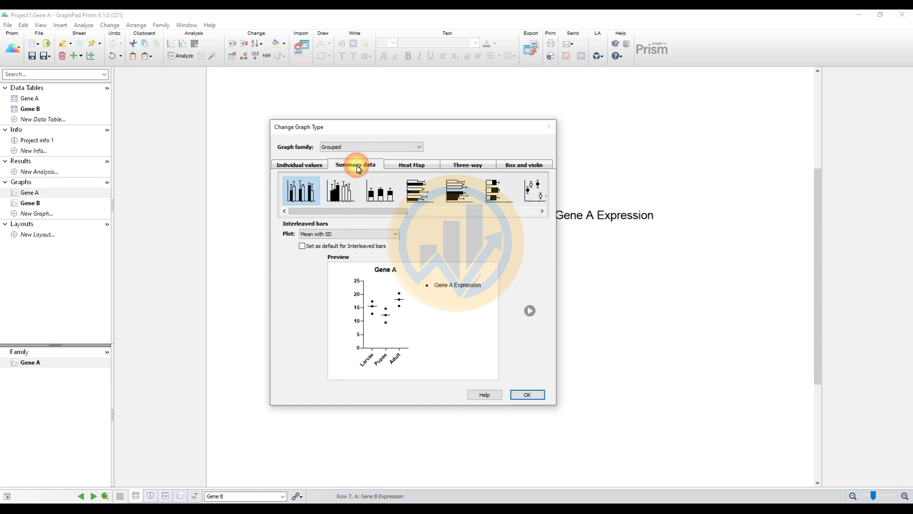
{"action": "left_click", "coordinate": [303, 195]}
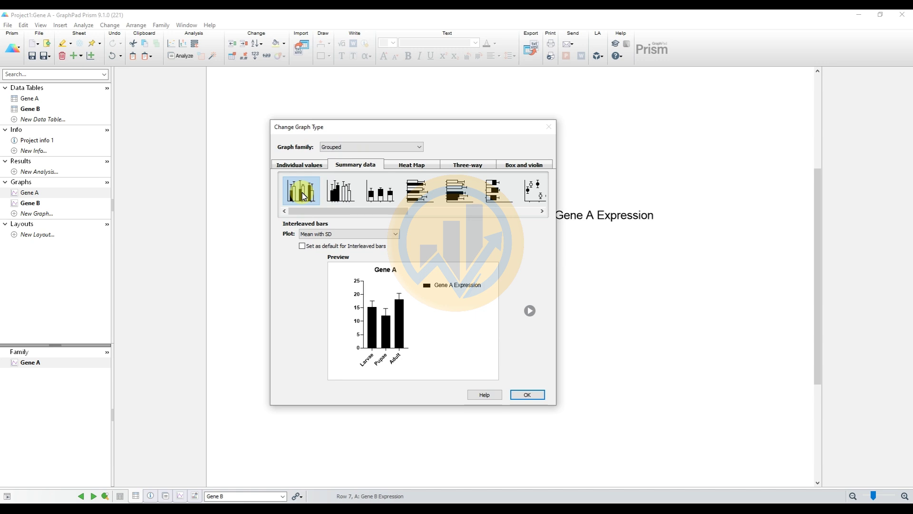
{"action": "left_click", "coordinate": [544, 400]}
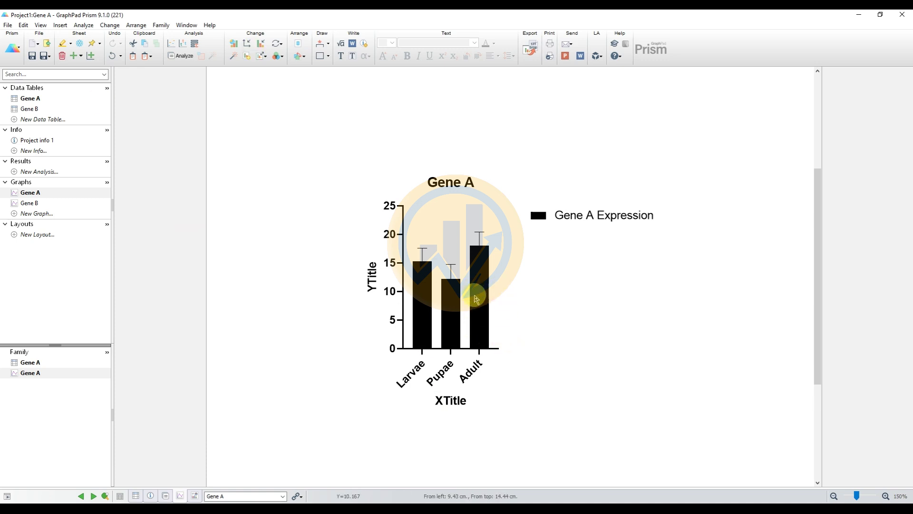
Step: Lengthen the X axis to 6.32 cm and the Y axis to 6.08 cm
{"action": "left_click_drag", "start_coordinate": [496, 349], "coordinate": [631, 350]}
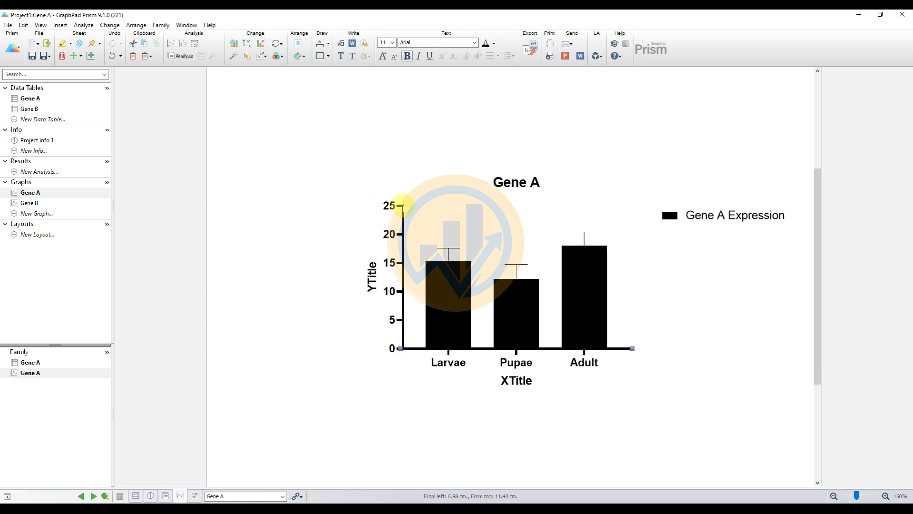
{"action": "mouse_move", "coordinate": [404, 206]}
{"action": "left_mouse_down"}
{"action": "mouse_move", "coordinate": [404, 176]}
{"action": "mouse_move", "coordinate": [404, 195]}
{"action": "left_mouse_up"}
{"action": "left_click", "coordinate": [695, 288]}
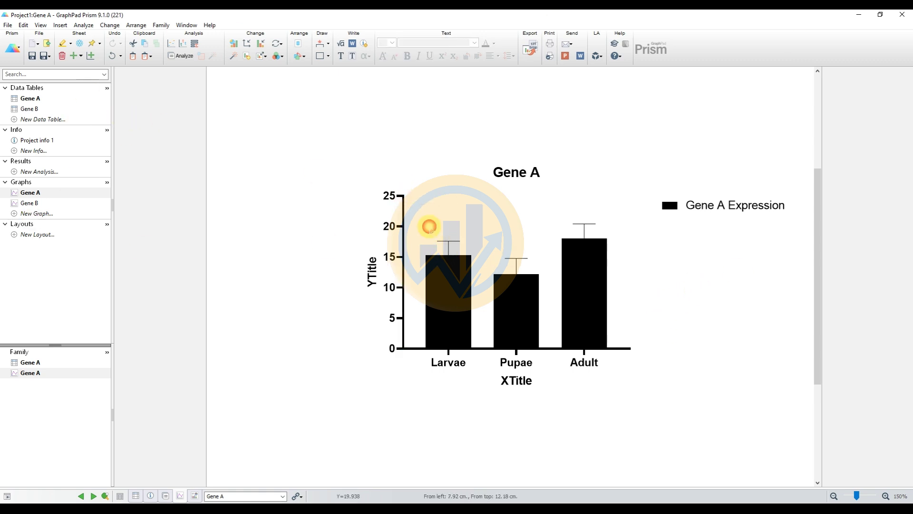
{"action": "double_click", "coordinate": [437, 234]}
{"action": "left_click_drag", "start_coordinate": [449, 123], "coordinate": [231, 119]}
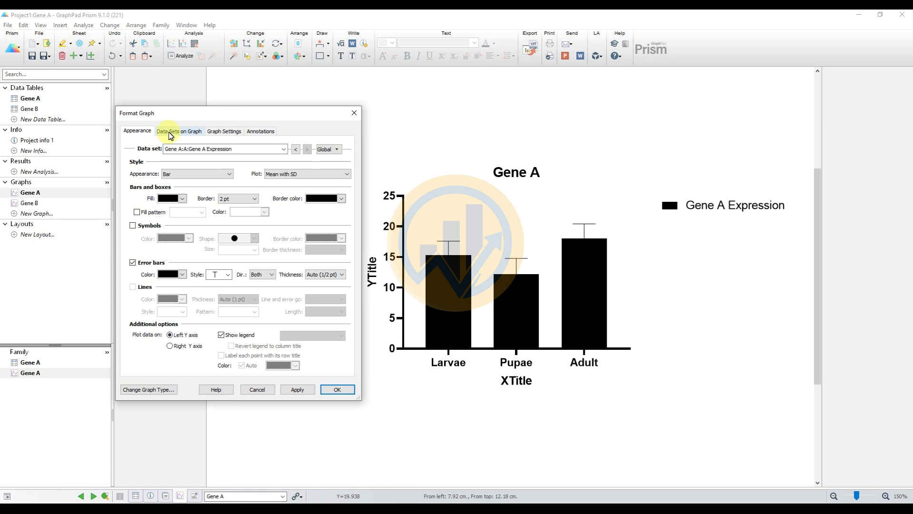
Step: Add the Gene B Expression data set to the graph, superimposed on the Gene A bars
{"action": "left_click", "coordinate": [170, 134]}
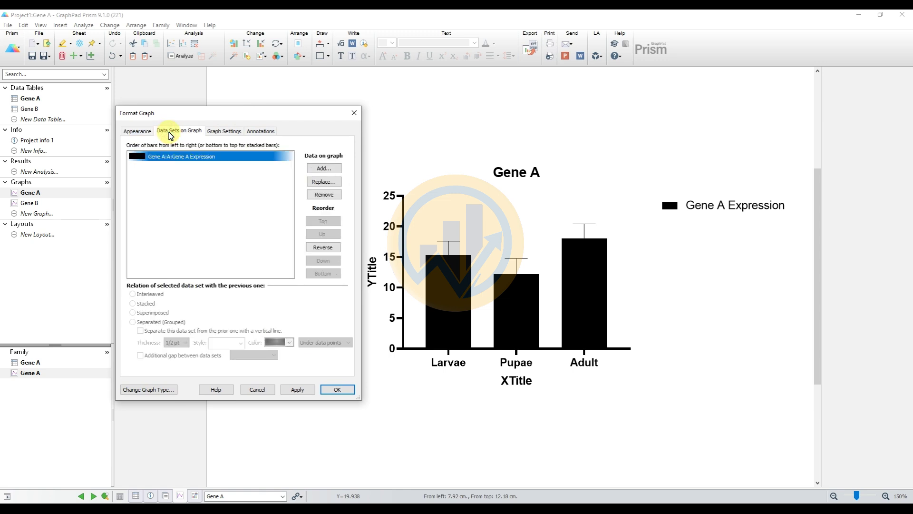
{"action": "left_click", "coordinate": [323, 171]}
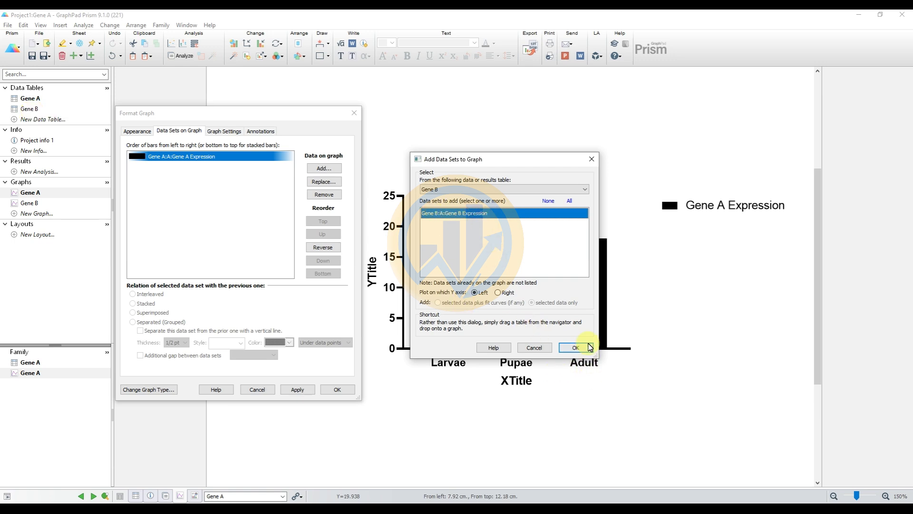
{"action": "left_click", "coordinate": [589, 349]}
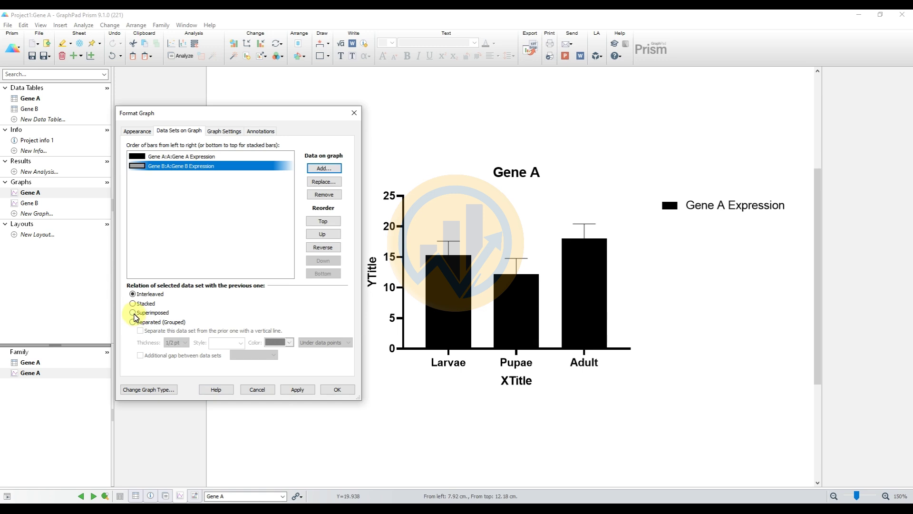
{"action": "left_click", "coordinate": [133, 314]}
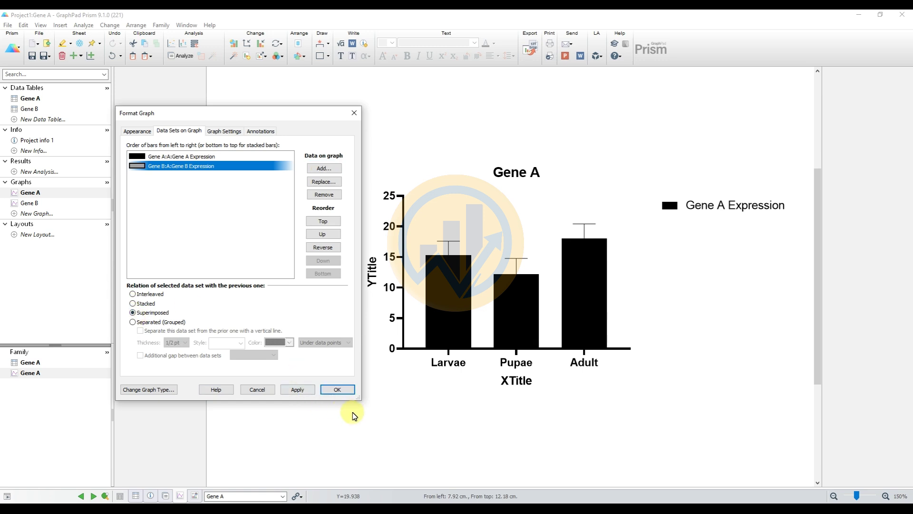
{"action": "left_click", "coordinate": [298, 390]}
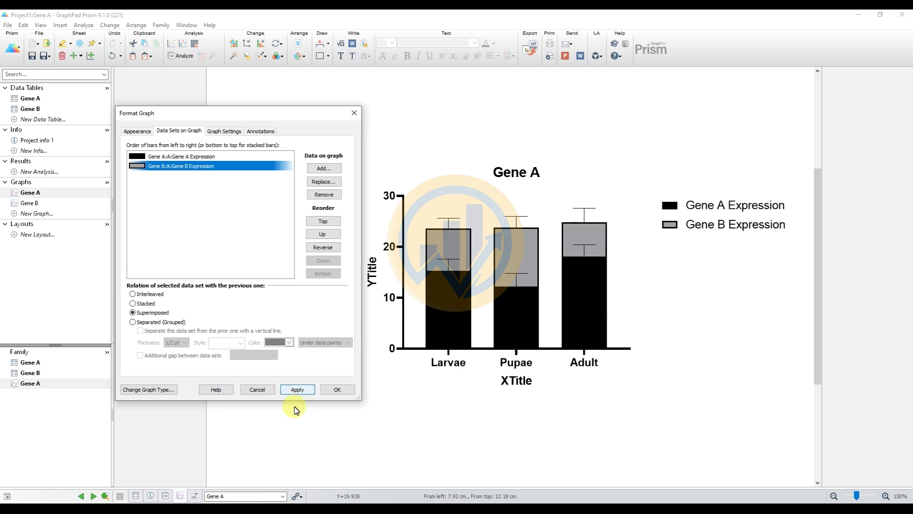
{"action": "left_click", "coordinate": [138, 132]}
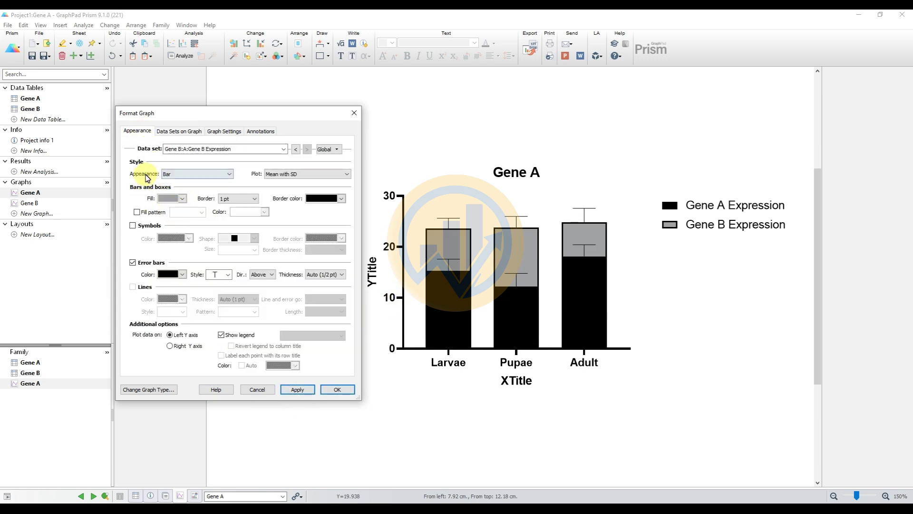
Step: Plot Gene B as red symbols with black error bars
{"action": "left_click", "coordinate": [189, 175]}
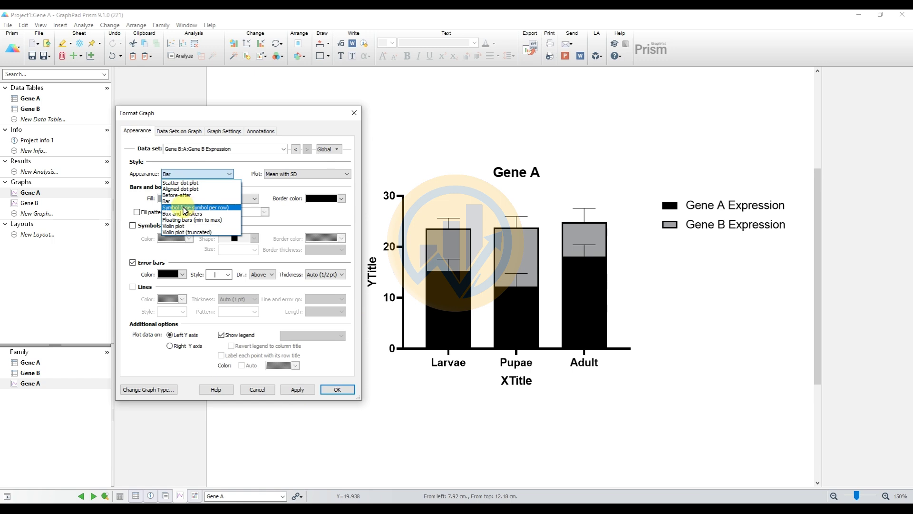
{"action": "left_click", "coordinate": [185, 210]}
{"action": "left_click", "coordinate": [297, 389]}
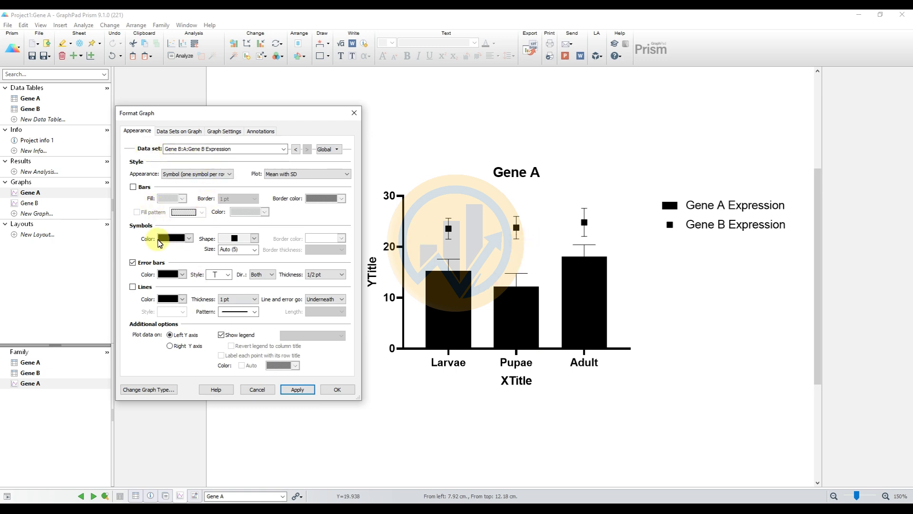
{"action": "left_click", "coordinate": [190, 239]}
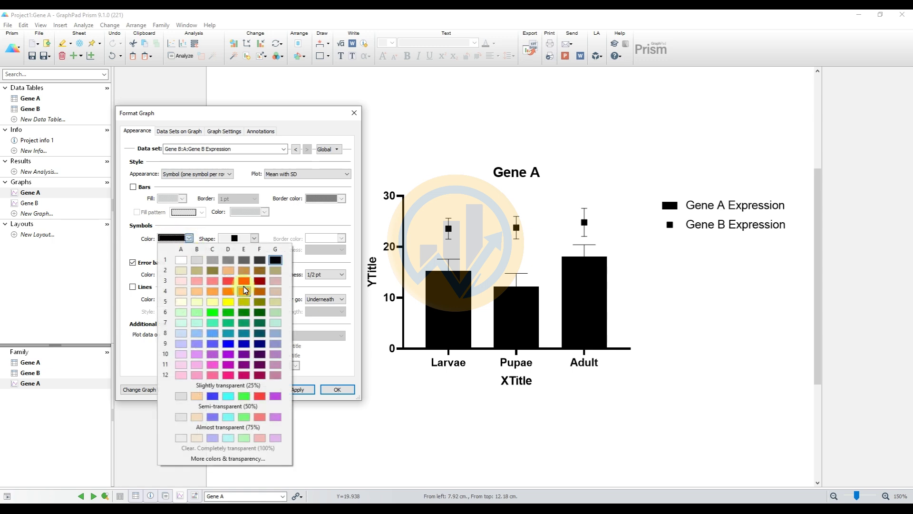
{"action": "left_click", "coordinate": [245, 282]}
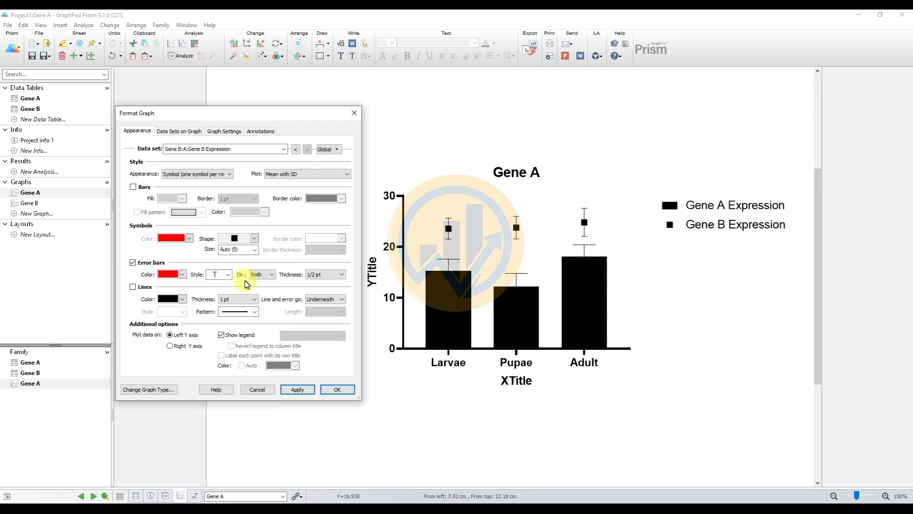
{"action": "left_click", "coordinate": [183, 275]}
{"action": "left_click", "coordinate": [275, 297]}
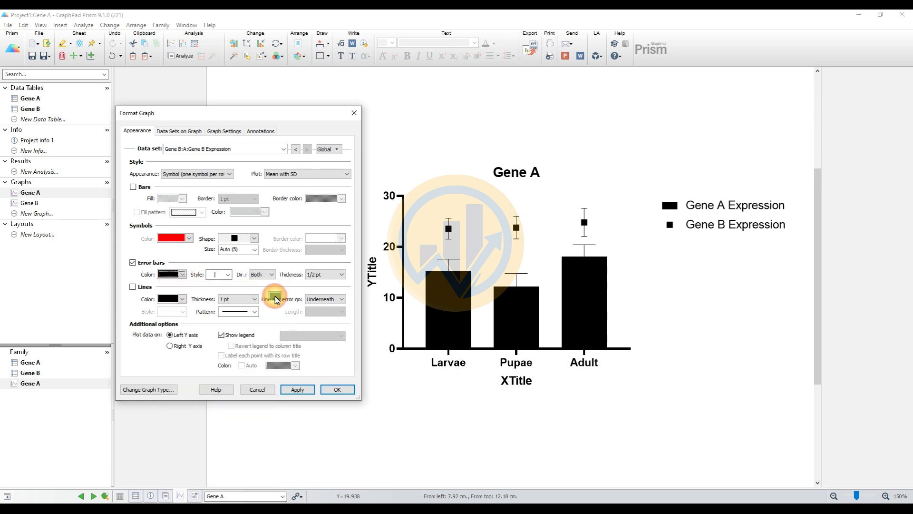
Step: Connect the Gene B points with a red line and make its error bars 1 pt, both directions
{"action": "left_click", "coordinate": [185, 300]}
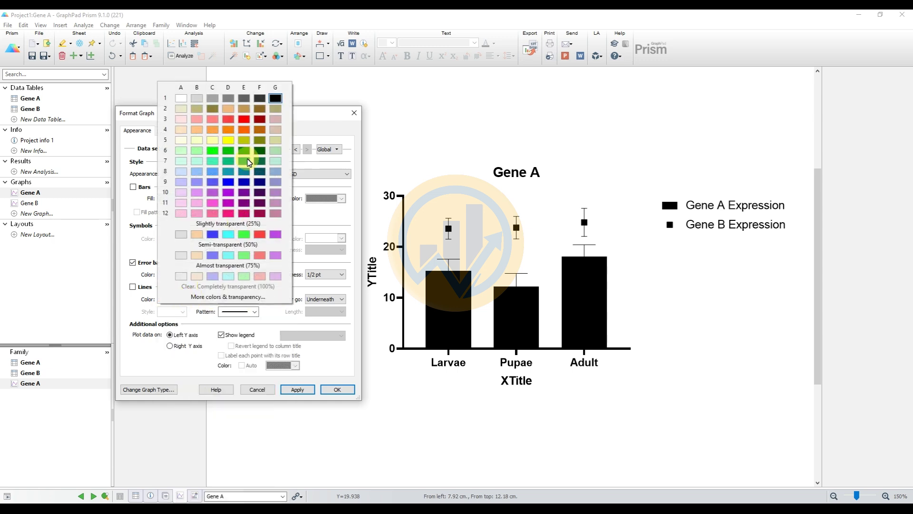
{"action": "left_click", "coordinate": [247, 121]}
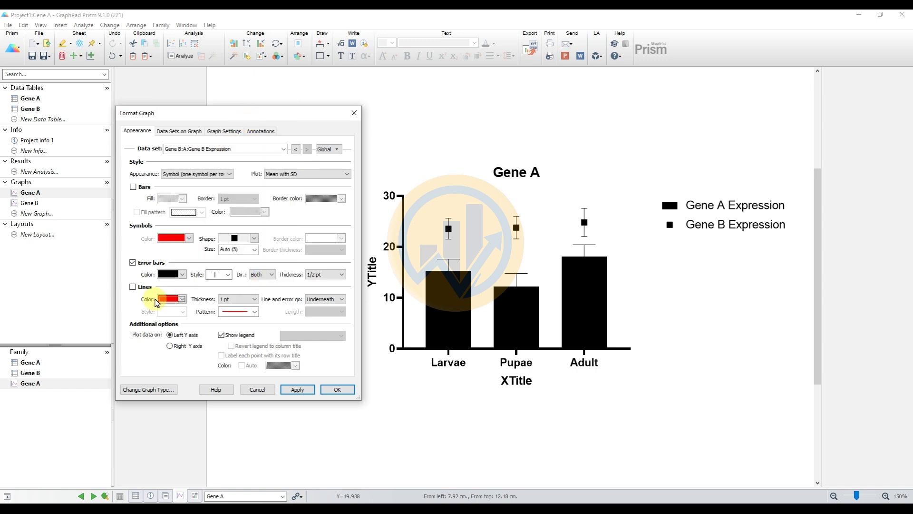
{"action": "left_click", "coordinate": [132, 288]}
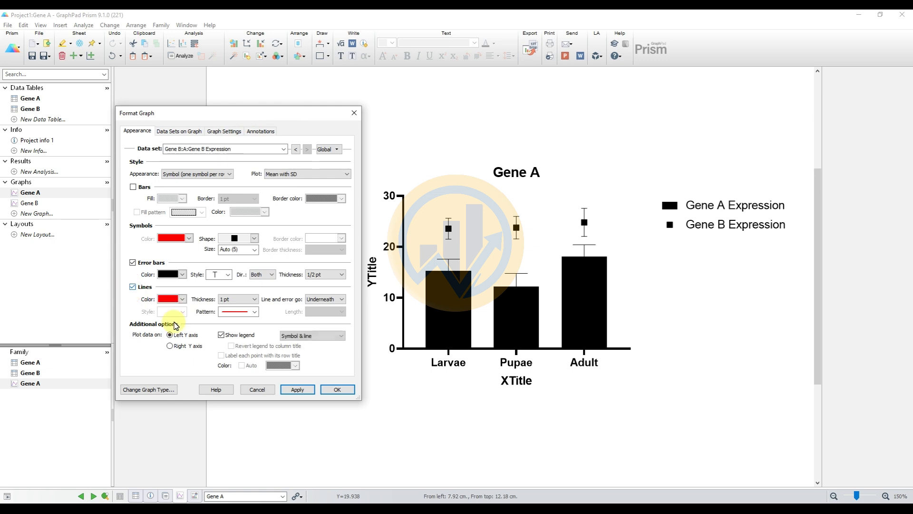
{"action": "left_click", "coordinate": [303, 390]}
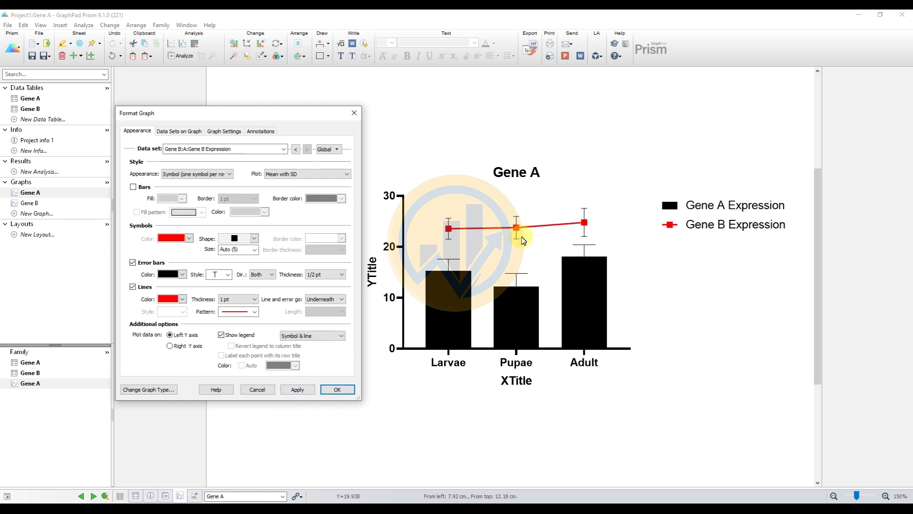
{"action": "left_click", "coordinate": [344, 275]}
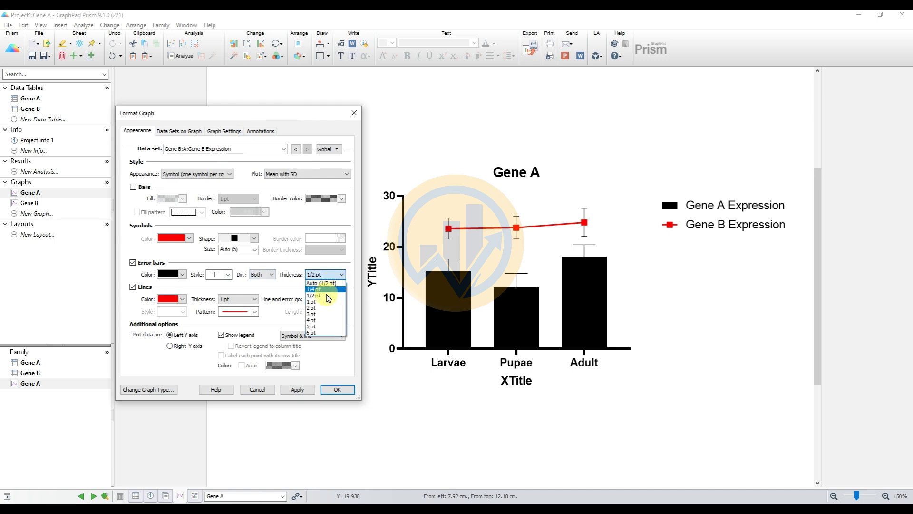
{"action": "left_click", "coordinate": [316, 300]}
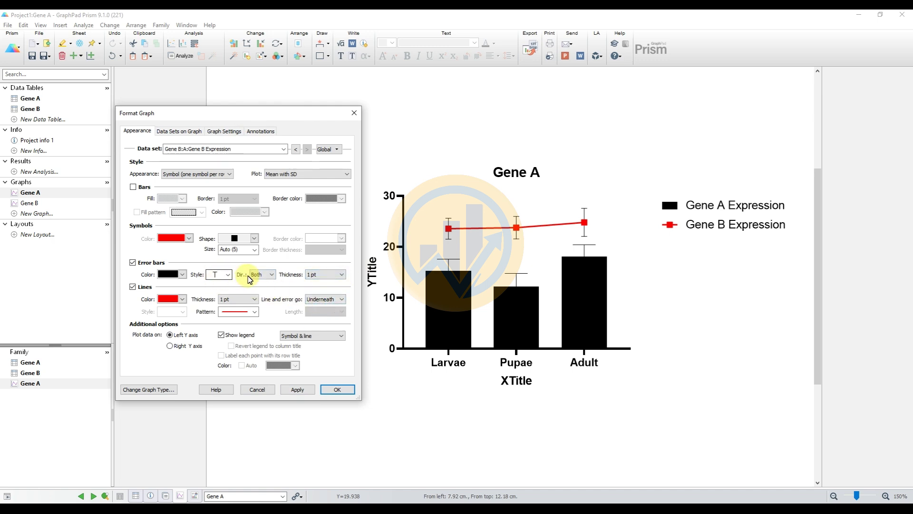
{"action": "left_click", "coordinate": [271, 274]}
{"action": "left_click", "coordinate": [275, 280]}
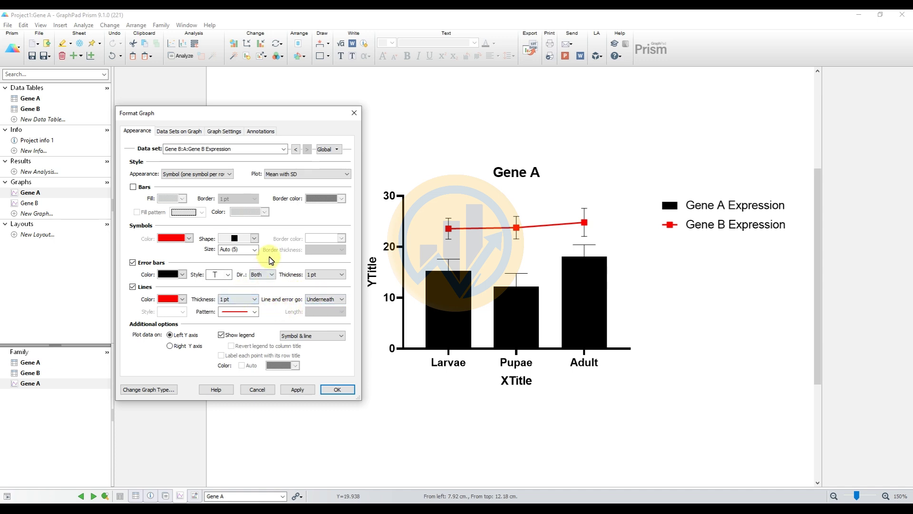
{"action": "left_click", "coordinate": [298, 390]}
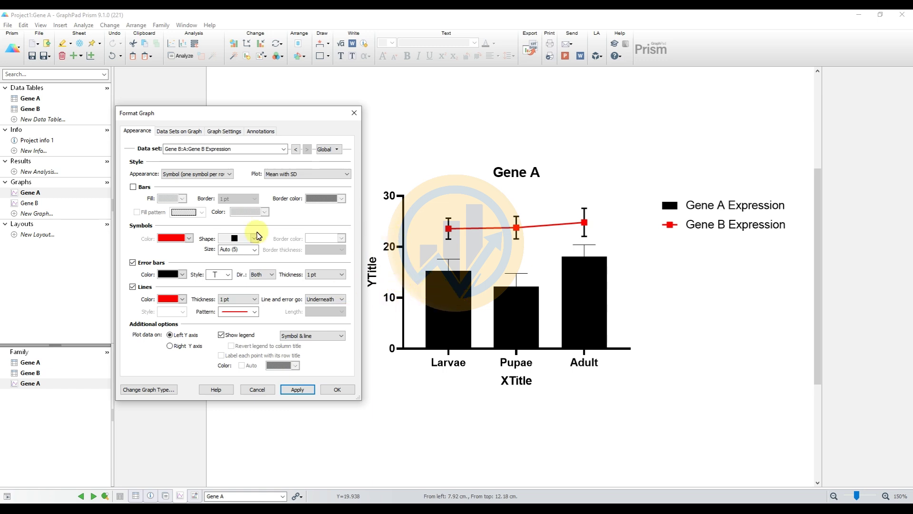
Step: Give the Gene A bars a green fill, 1 pt borders and 1 pt error bars
{"action": "left_click", "coordinate": [283, 149]}
{"action": "left_click", "coordinate": [246, 167]}
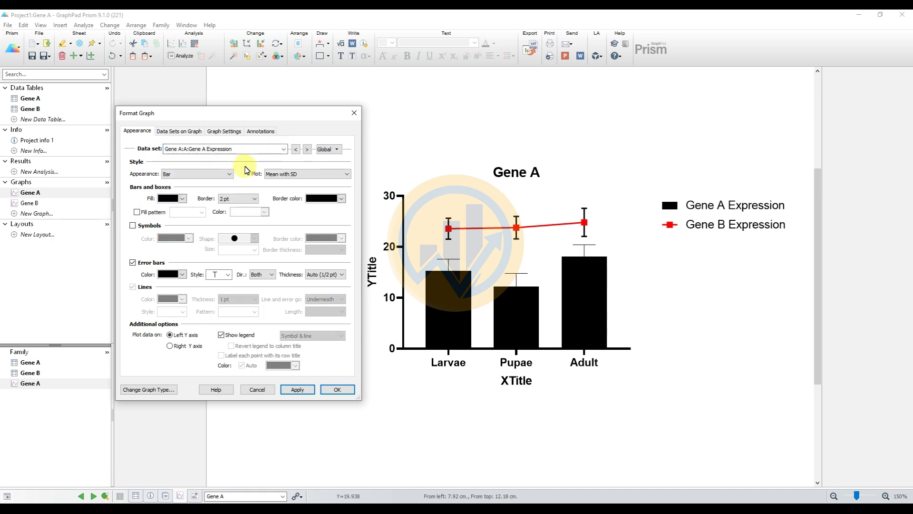
{"action": "left_click", "coordinate": [181, 199]}
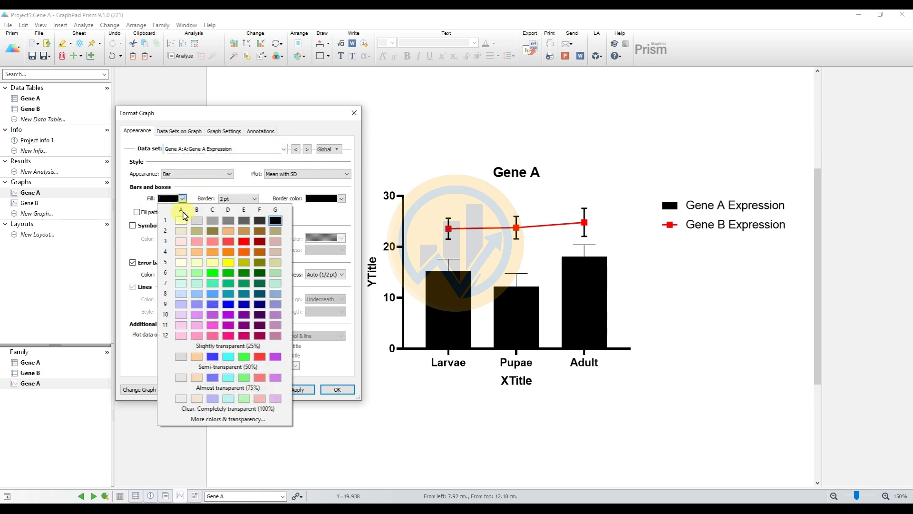
{"action": "left_click", "coordinate": [244, 273]}
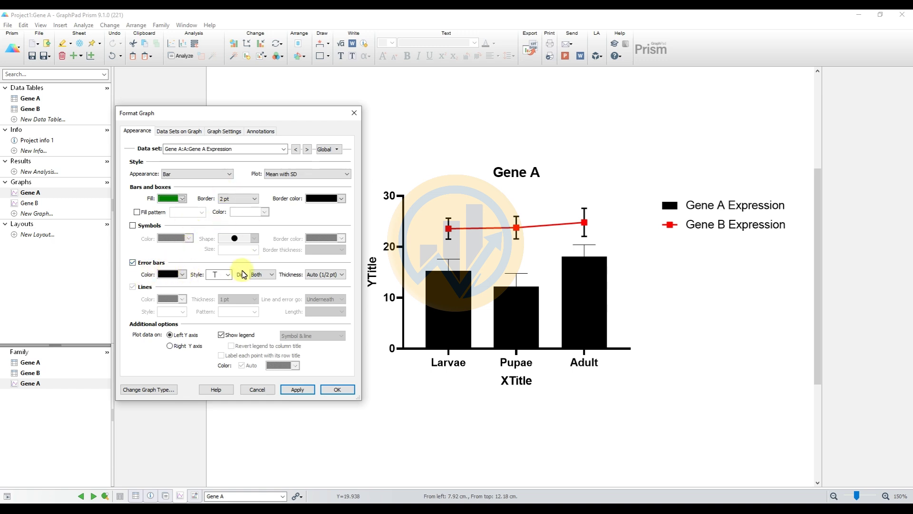
{"action": "left_click", "coordinate": [329, 276]}
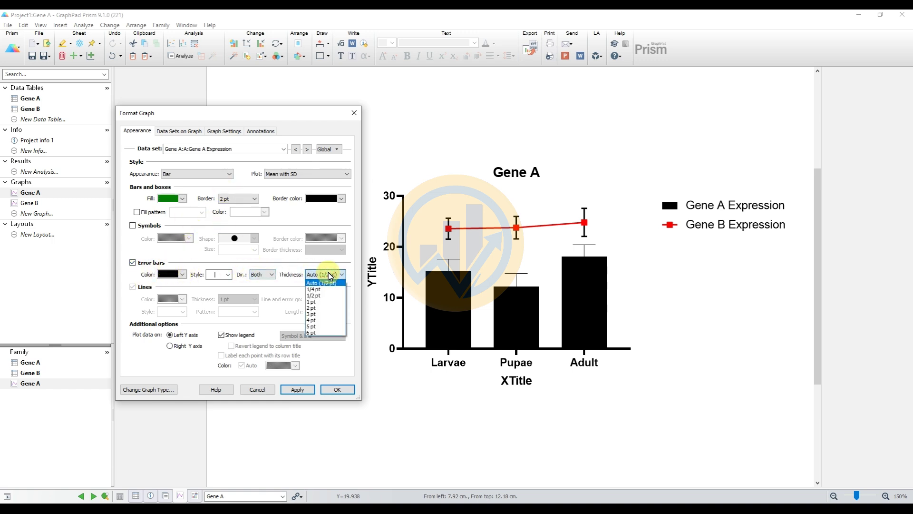
{"action": "left_click", "coordinate": [312, 303]}
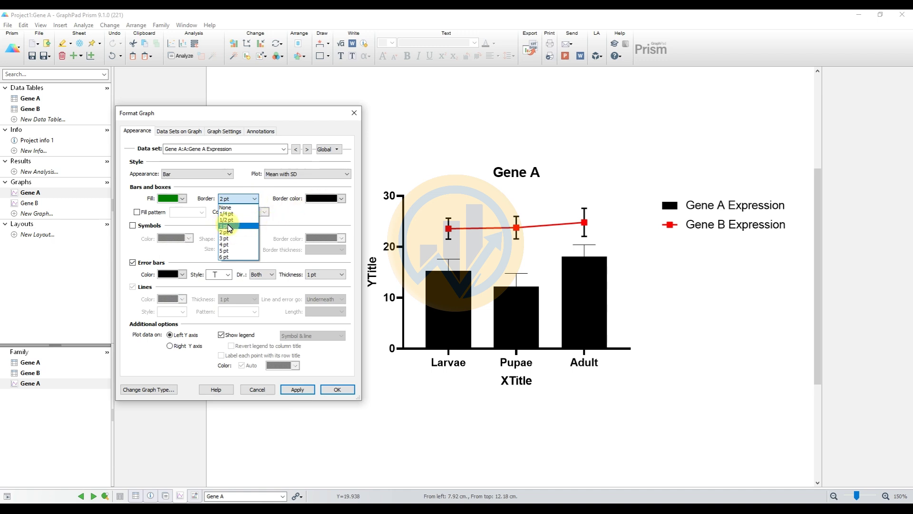
{"action": "left_click", "coordinate": [235, 226]}
{"action": "left_click", "coordinate": [297, 390]}
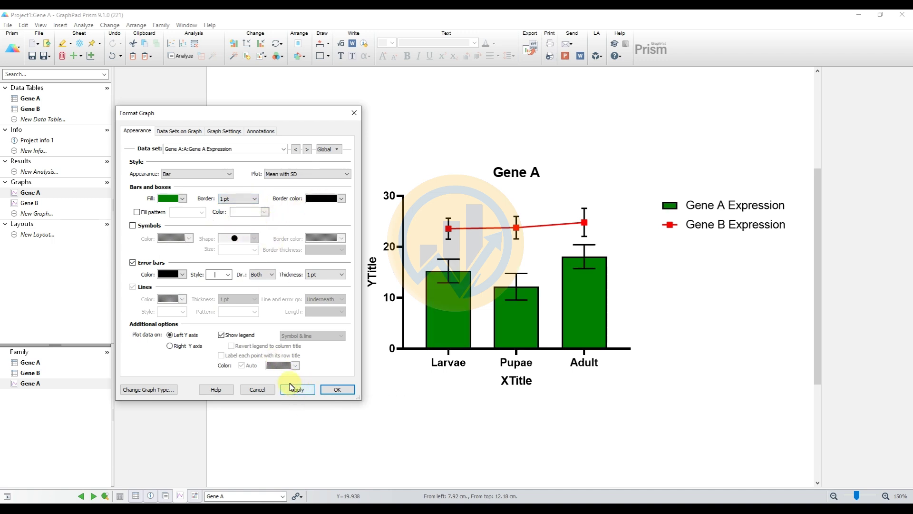
Step: Preview an olive-yellow bar fill, then revert the Gene A bars to green
{"action": "left_click", "coordinate": [183, 199]}
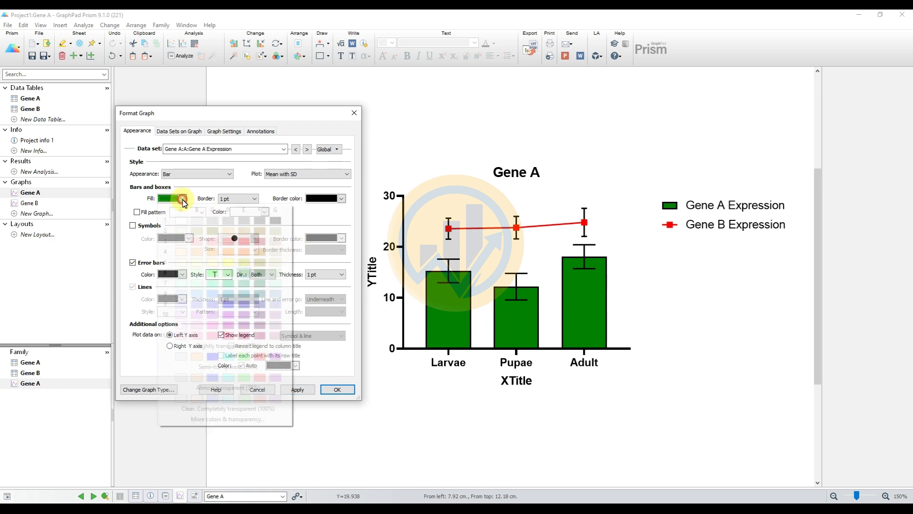
{"action": "left_click", "coordinate": [243, 262]}
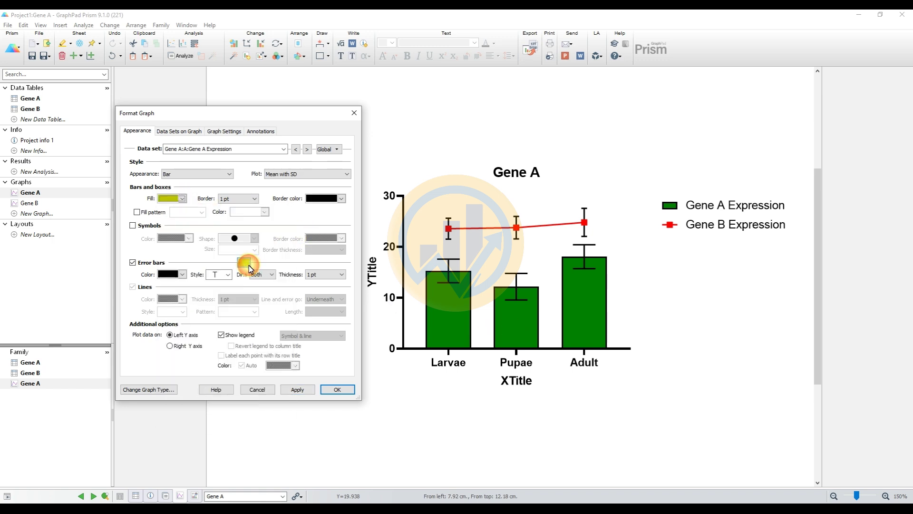
{"action": "left_click", "coordinate": [297, 390]}
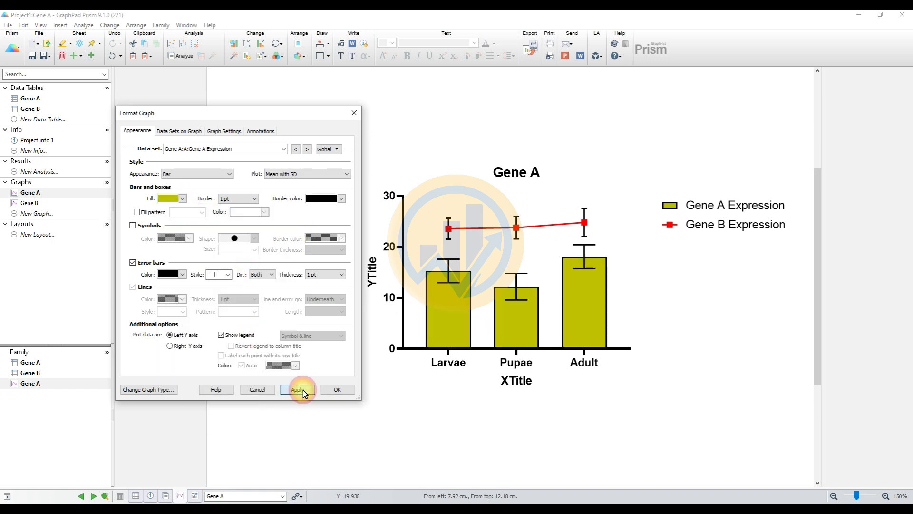
{"action": "left_click", "coordinate": [182, 199]}
{"action": "left_click", "coordinate": [228, 273]}
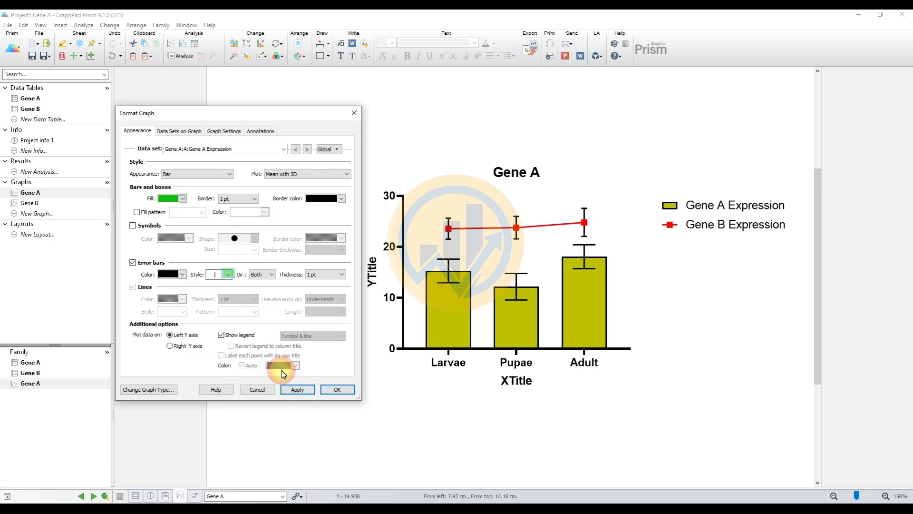
{"action": "left_click", "coordinate": [308, 391]}
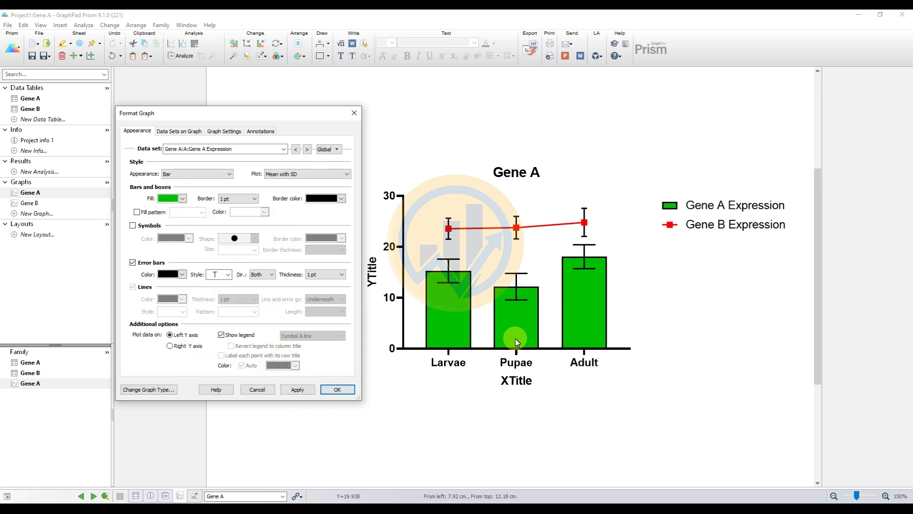
{"action": "left_click_drag", "start_coordinate": [239, 113], "coordinate": [190, 111]}
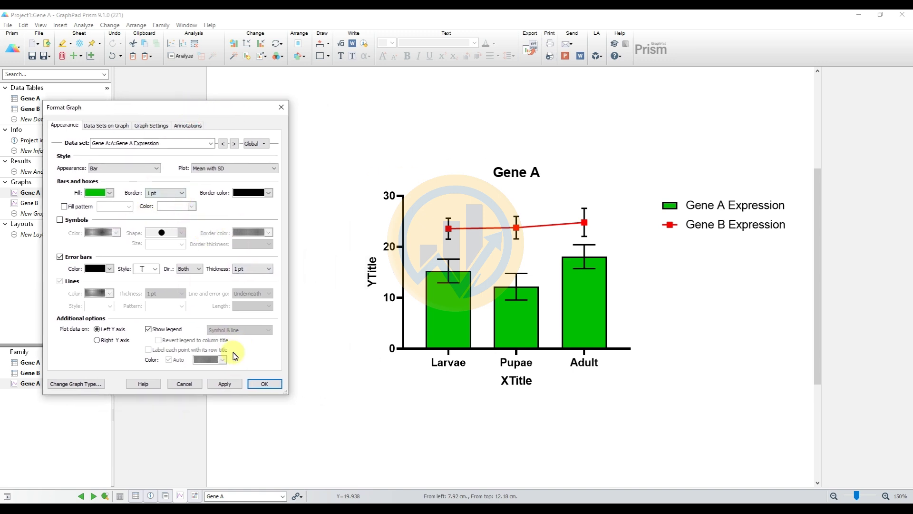
Step: Rename the X axis title from XTitle to 'Life Stage'
{"action": "left_click", "coordinate": [265, 384]}
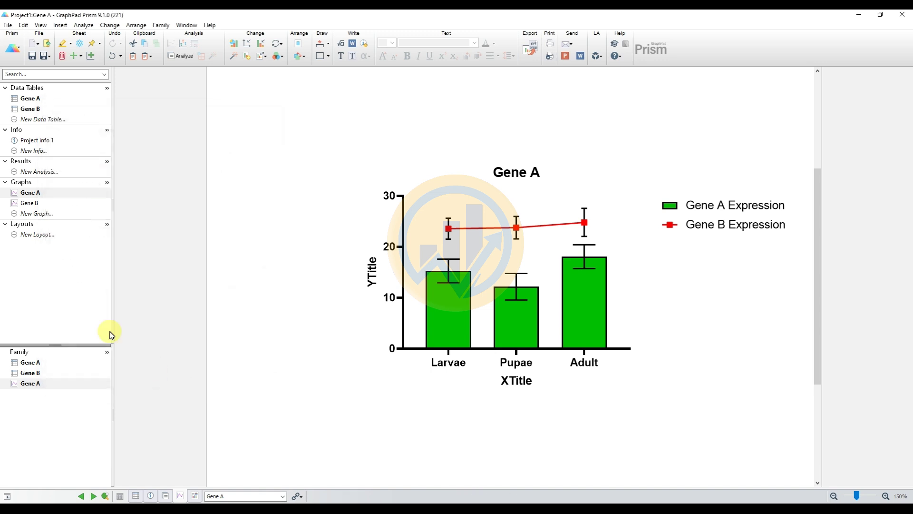
{"action": "double_click", "coordinate": [517, 383]}
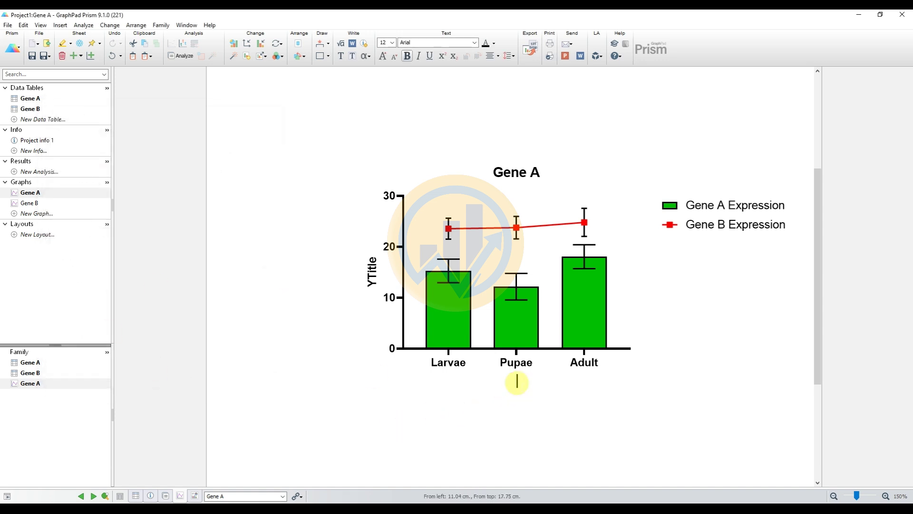
{"action": "type", "text": "Life St"}
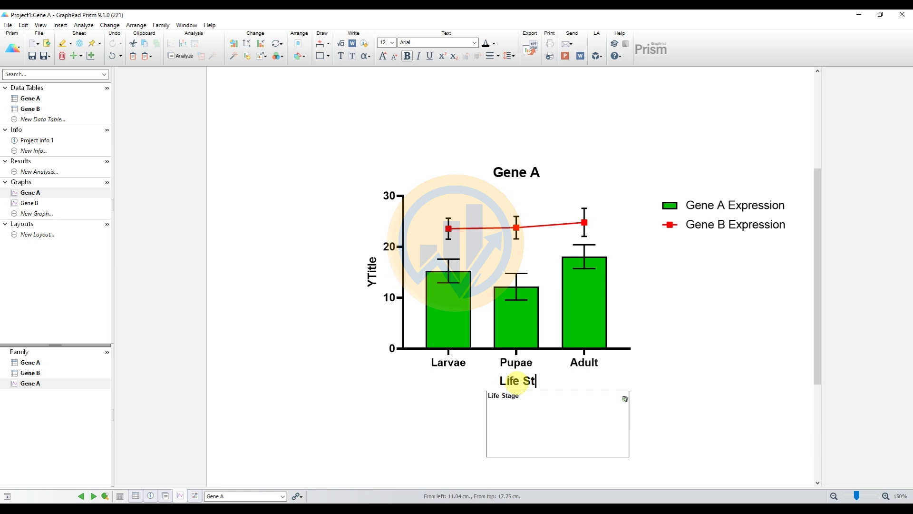
{"action": "type", "text": "age"}
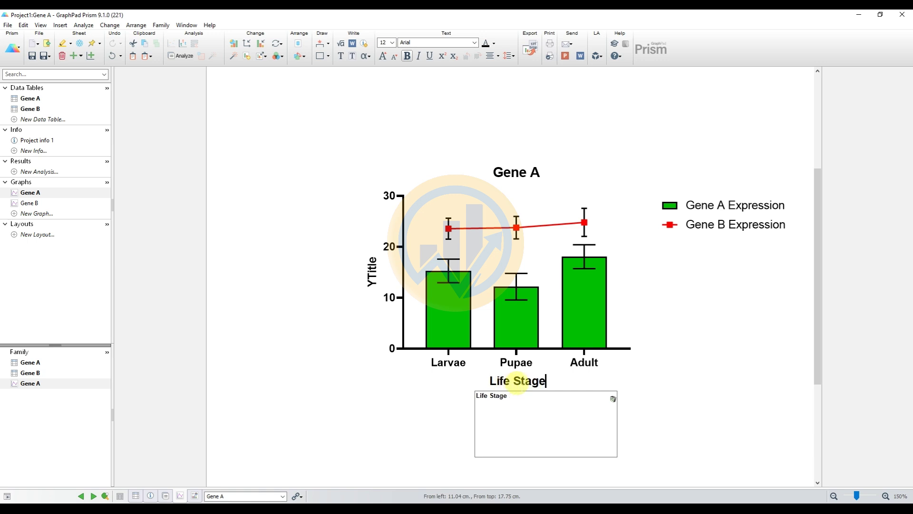
{"action": "left_click", "coordinate": [418, 407]}
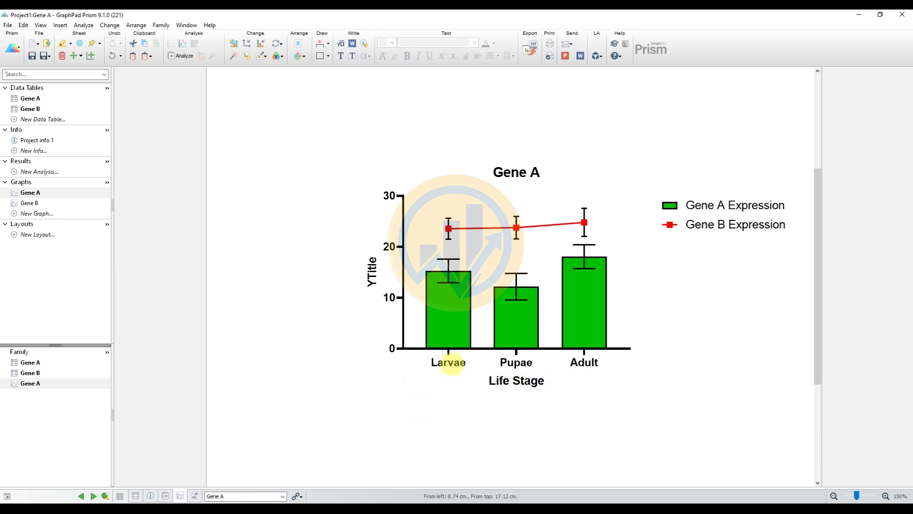
Step: Set the X axis category labels to Times New Roman, size 10
{"action": "left_click", "coordinate": [447, 364]}
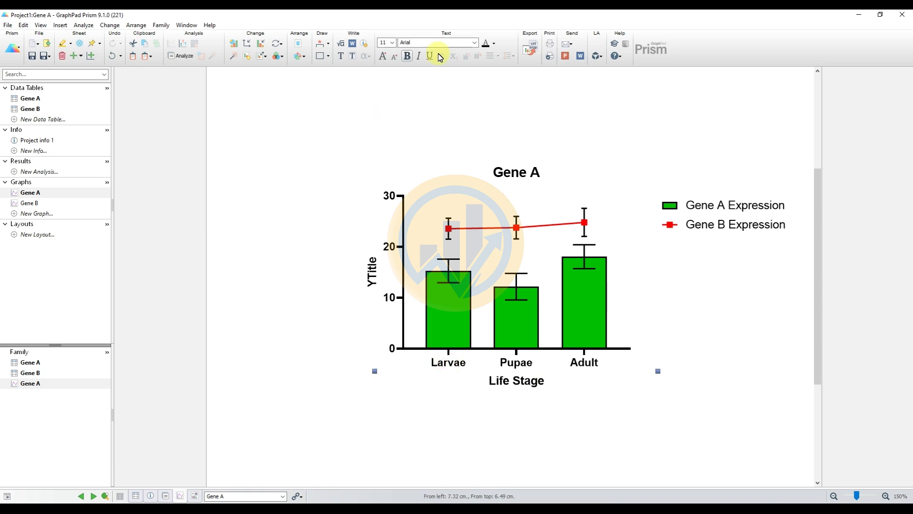
{"action": "left_click", "coordinate": [478, 42]}
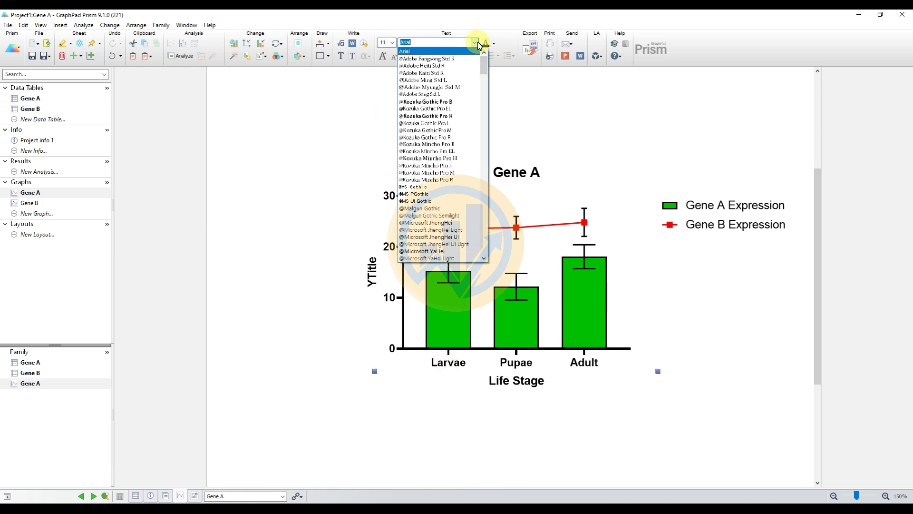
{"action": "type", "text": "t"}
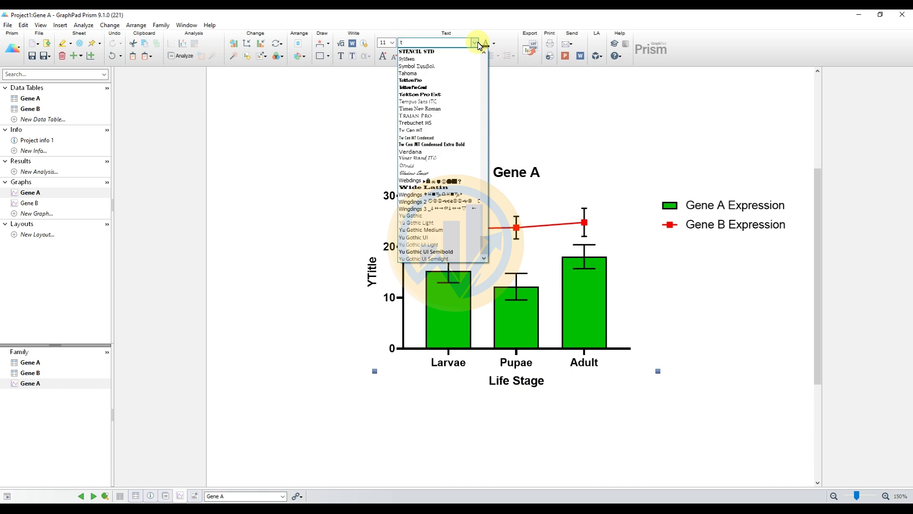
{"action": "type", "text": "imes New Roman"}
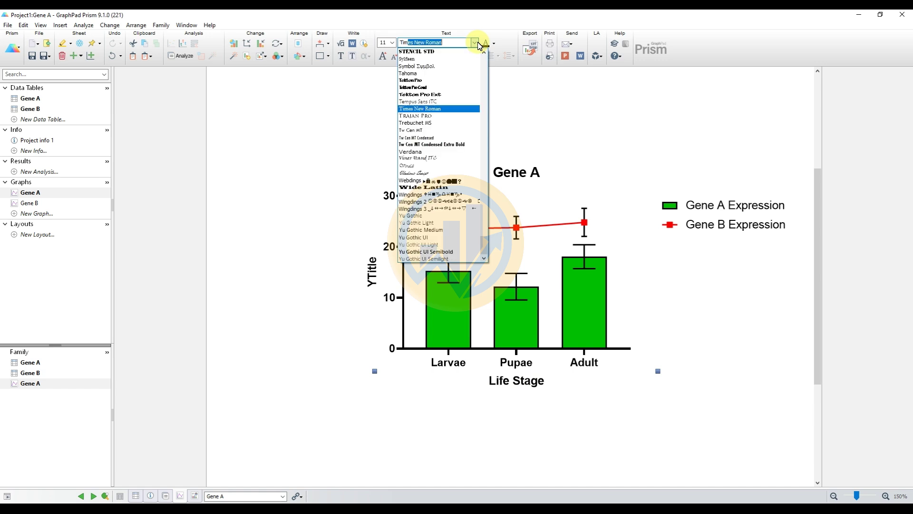
{"action": "left_click", "coordinate": [449, 109]}
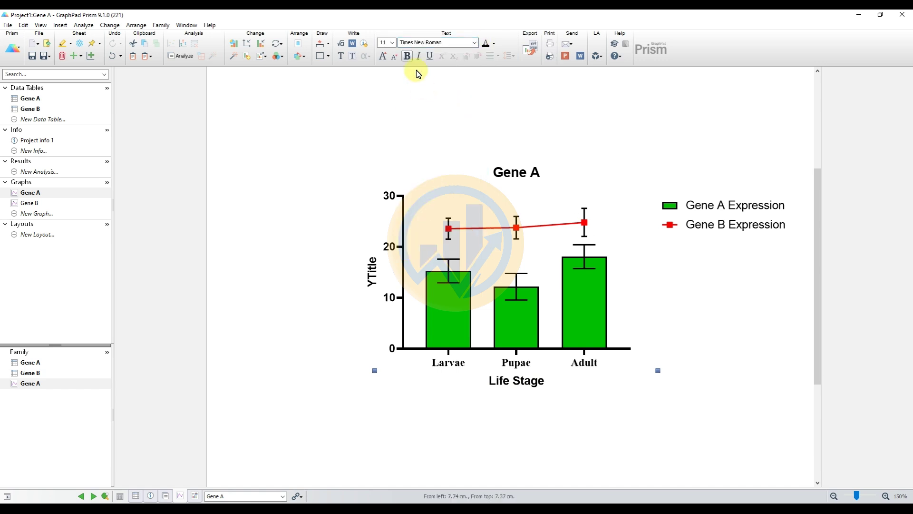
{"action": "left_click", "coordinate": [391, 42]}
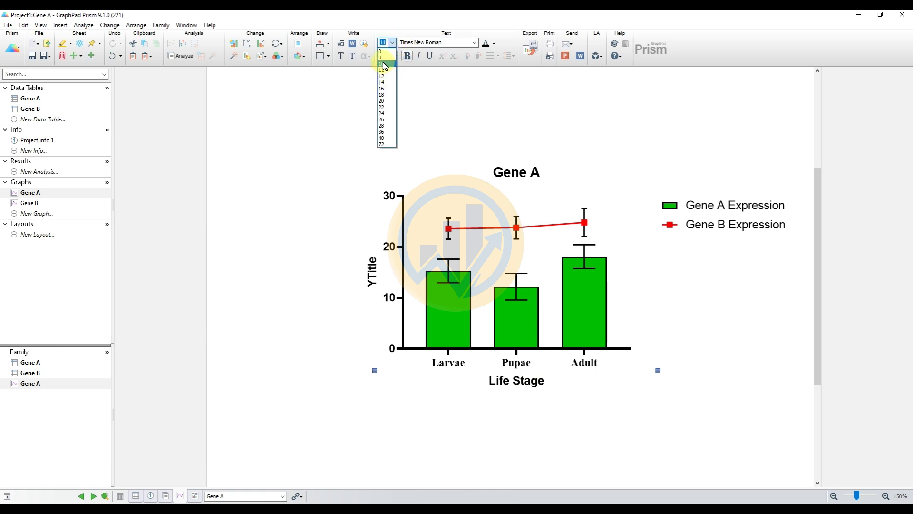
{"action": "left_click", "coordinate": [384, 65]}
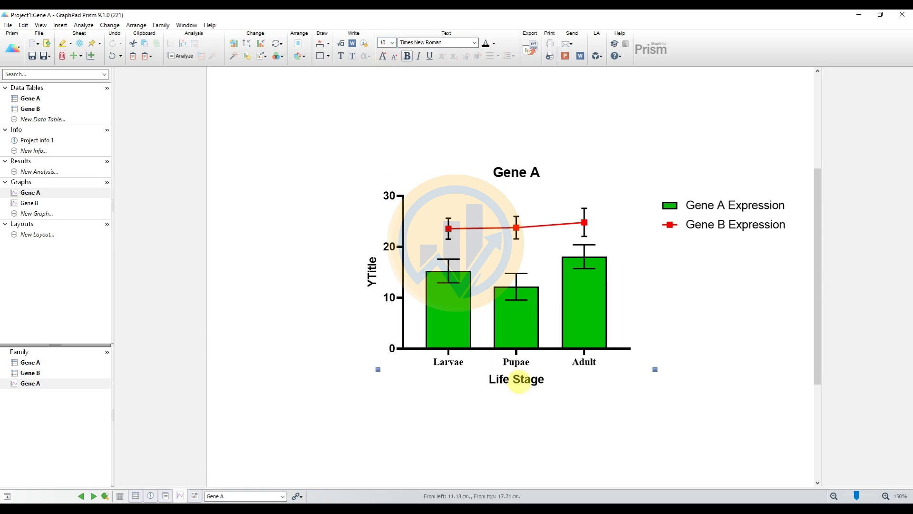
Step: Make the Life Stage title Times New Roman 10 and leave the Y-axis title blank
{"action": "double_click", "coordinate": [524, 379]}
{"action": "left_click", "coordinate": [474, 43]}
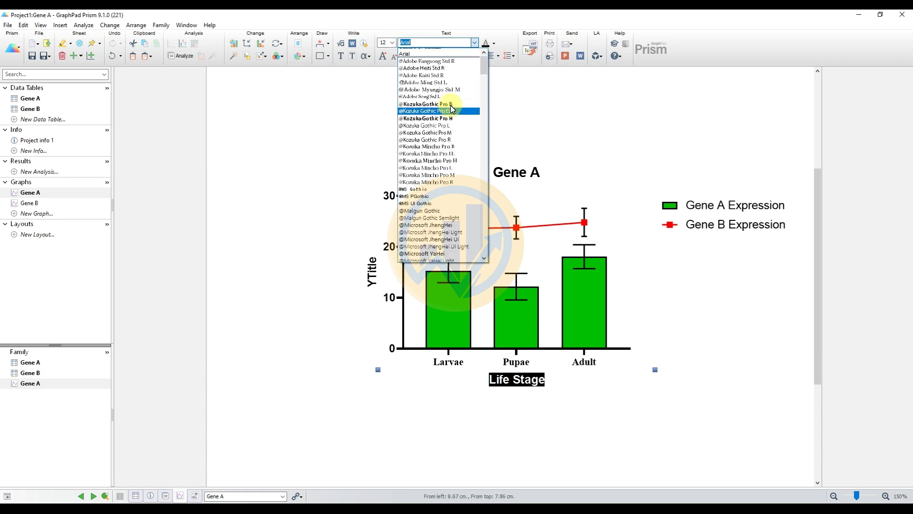
{"action": "left_click", "coordinate": [438, 51]}
{"action": "left_click", "coordinate": [389, 42]}
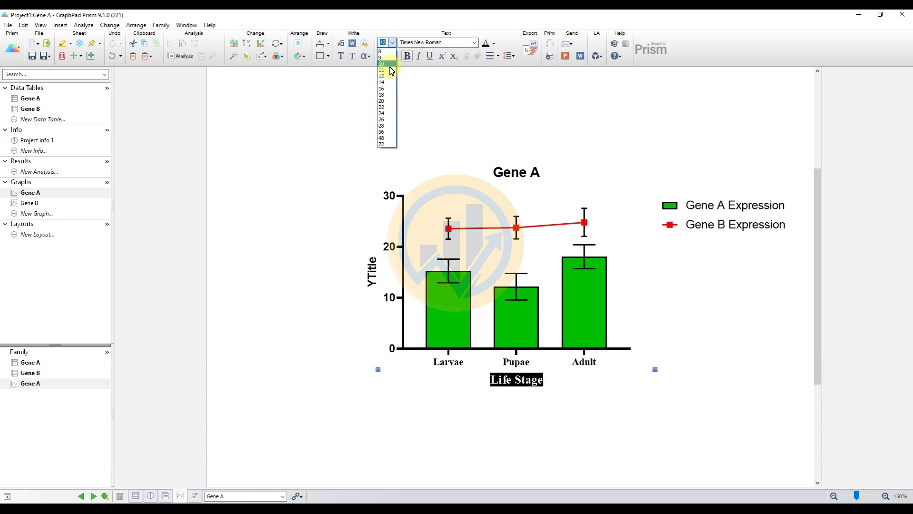
{"action": "left_click", "coordinate": [385, 65]}
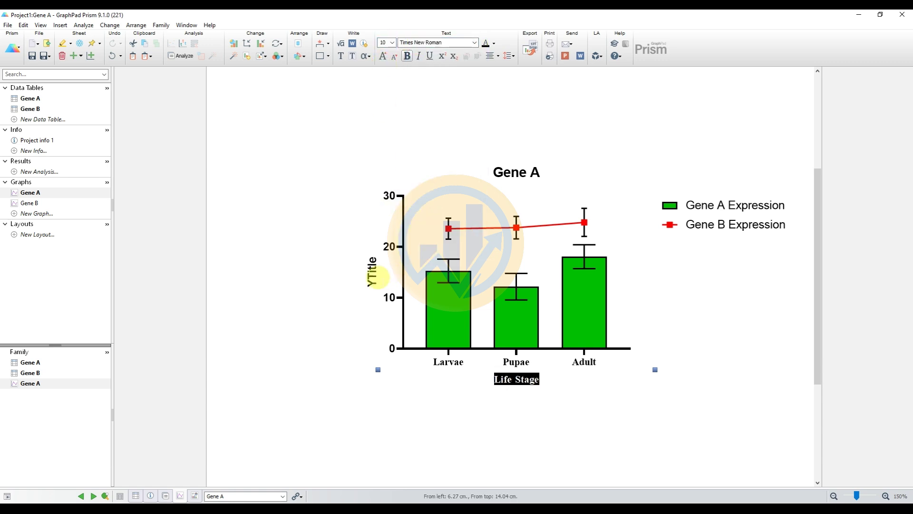
{"action": "double_click", "coordinate": [372, 280]}
{"action": "left_click", "coordinate": [336, 314]}
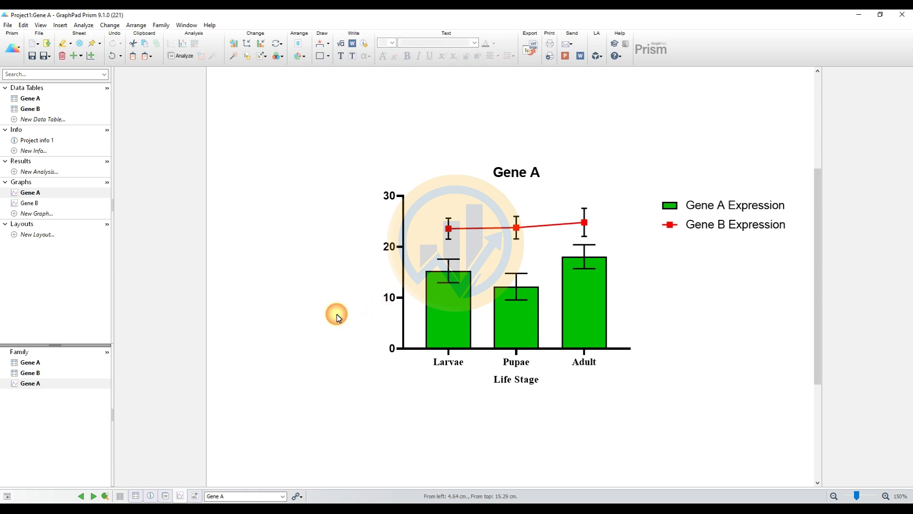
Step: Set the Y axis numbers to Times New Roman, size 10
{"action": "left_click", "coordinate": [390, 246]}
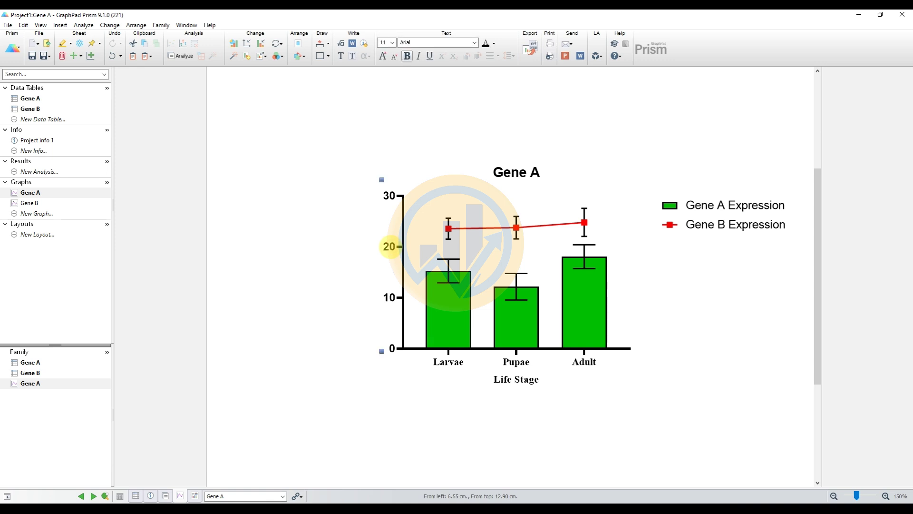
{"action": "left_click", "coordinate": [474, 42]}
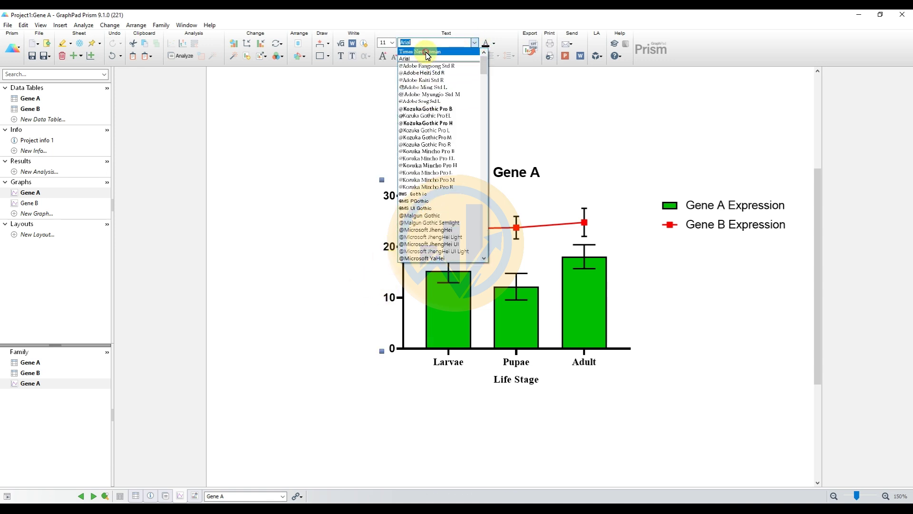
{"action": "left_click", "coordinate": [420, 52]}
{"action": "left_click", "coordinate": [392, 42]}
{"action": "left_click", "coordinate": [388, 64]}
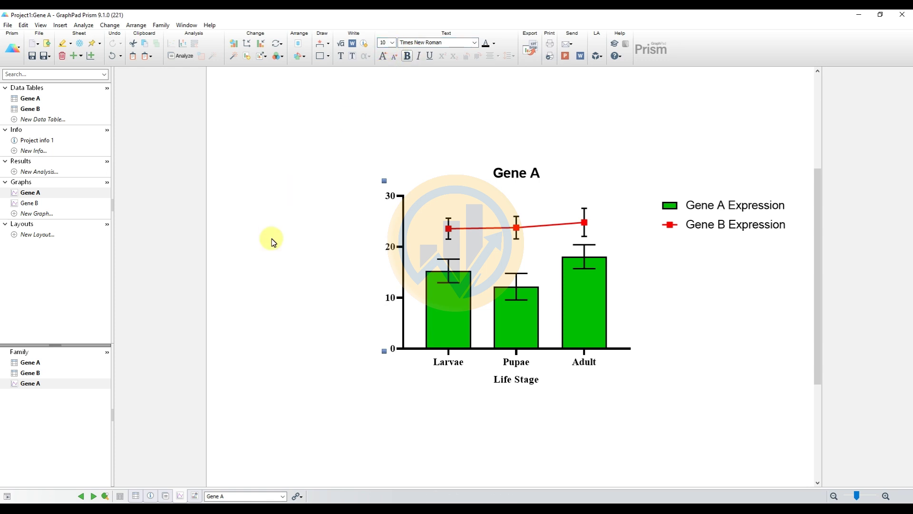
{"action": "left_click", "coordinate": [285, 239]}
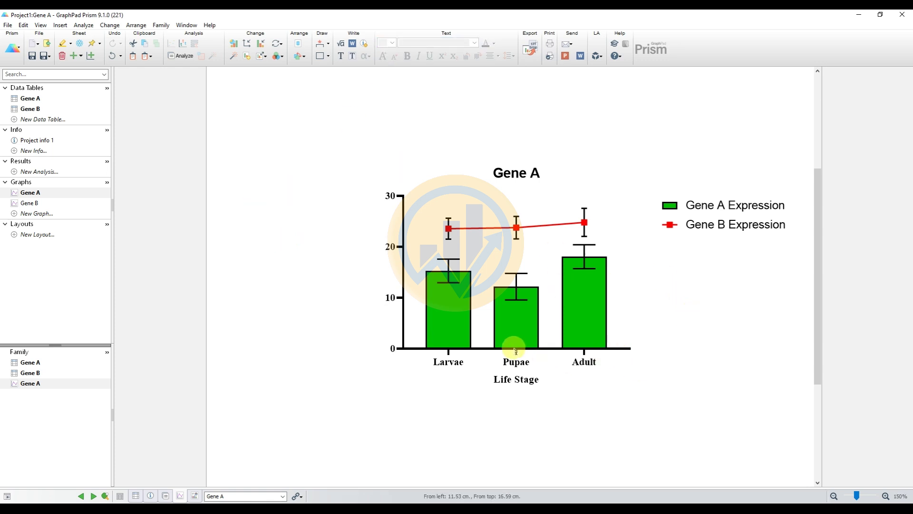
{"action": "left_click", "coordinate": [413, 348]}
Step: Give the graph a Plain Frame box style in the Format Axes settings
{"action": "double_click", "coordinate": [441, 341]}
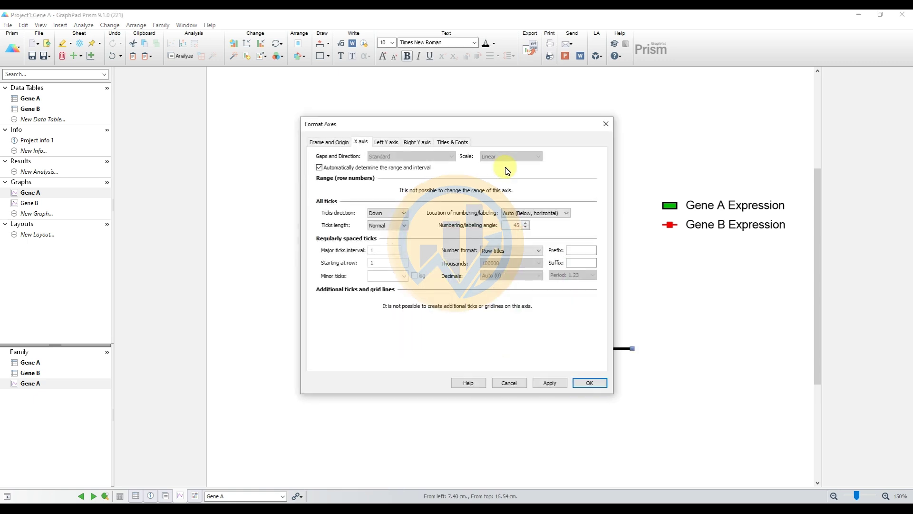
{"action": "left_click_drag", "start_coordinate": [536, 126], "coordinate": [266, 114]}
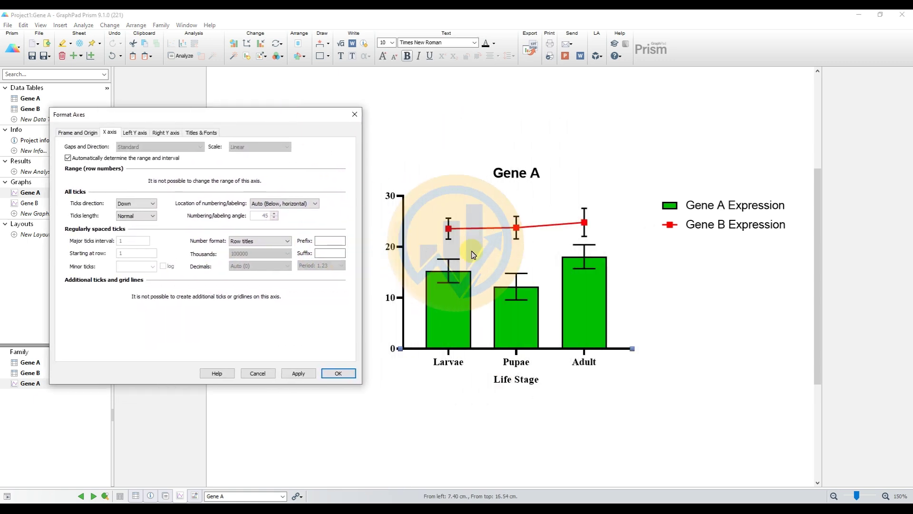
{"action": "left_click", "coordinate": [65, 133]}
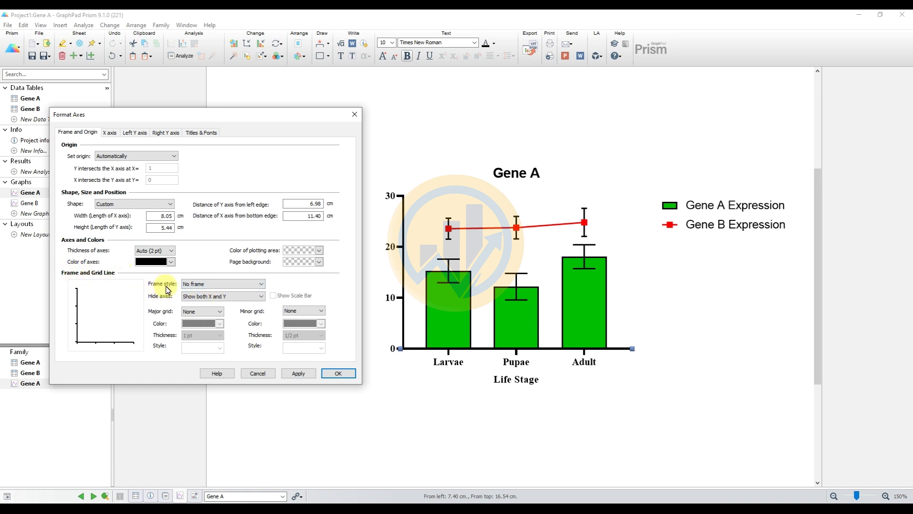
{"action": "left_click", "coordinate": [209, 284]}
{"action": "left_click", "coordinate": [203, 308]}
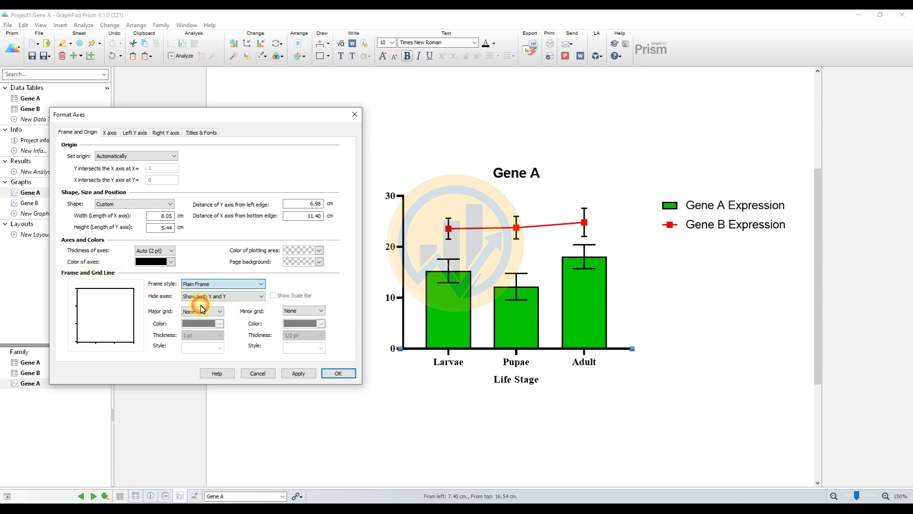
{"action": "left_click", "coordinate": [298, 373]}
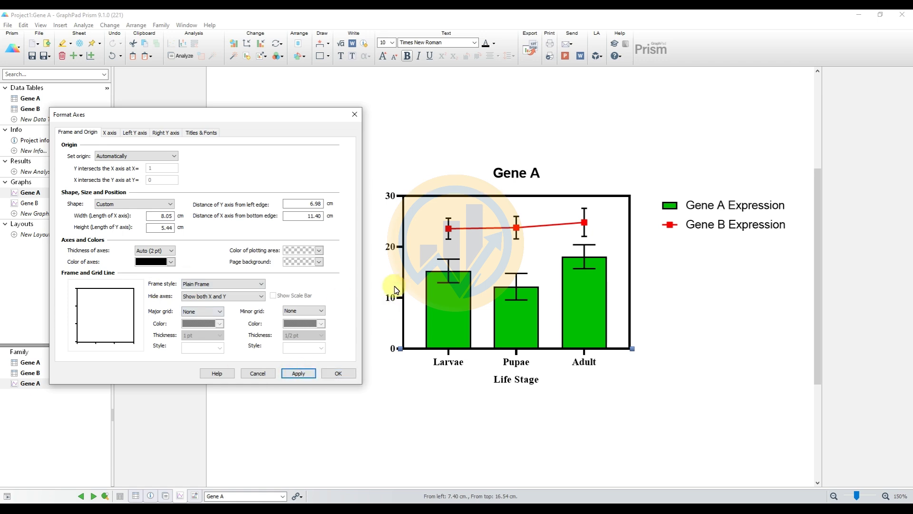
Step: Turn off auto range on the left Y axis and fix it at 0 to 35
{"action": "left_click", "coordinate": [110, 133]}
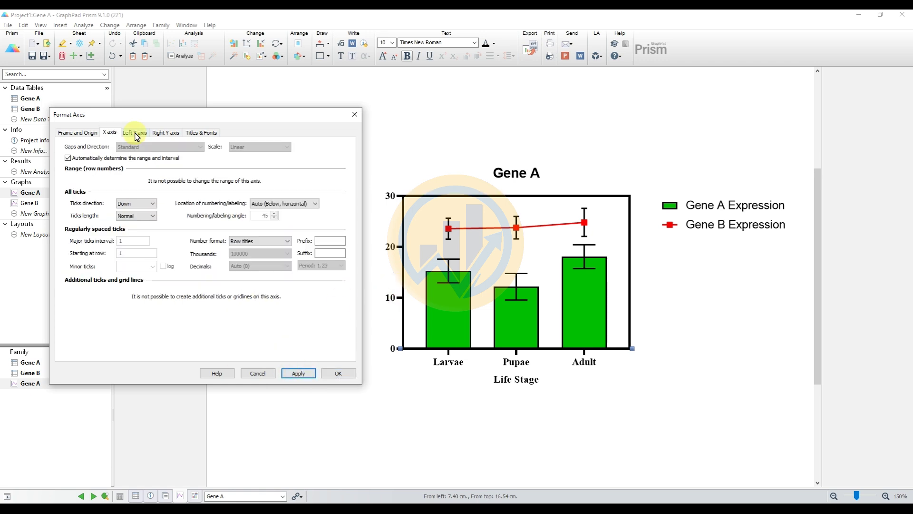
{"action": "left_click", "coordinate": [136, 134]}
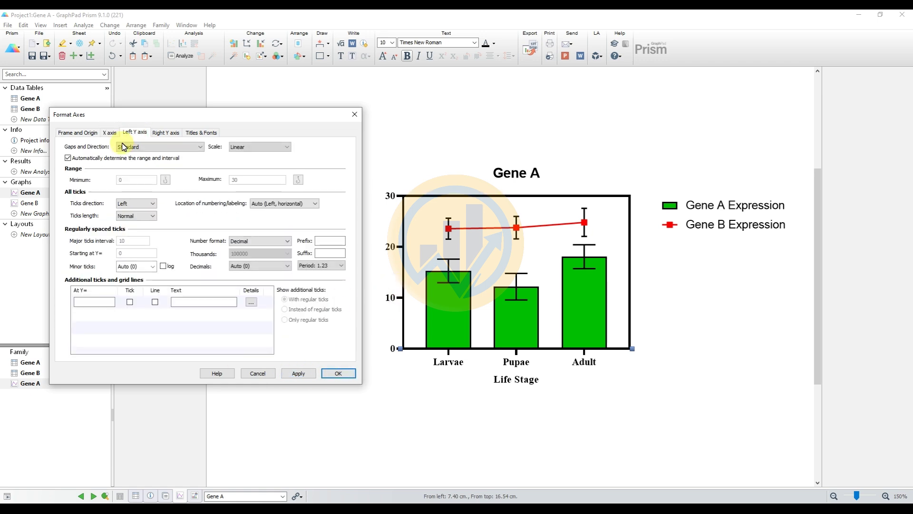
{"action": "left_click", "coordinate": [68, 158]}
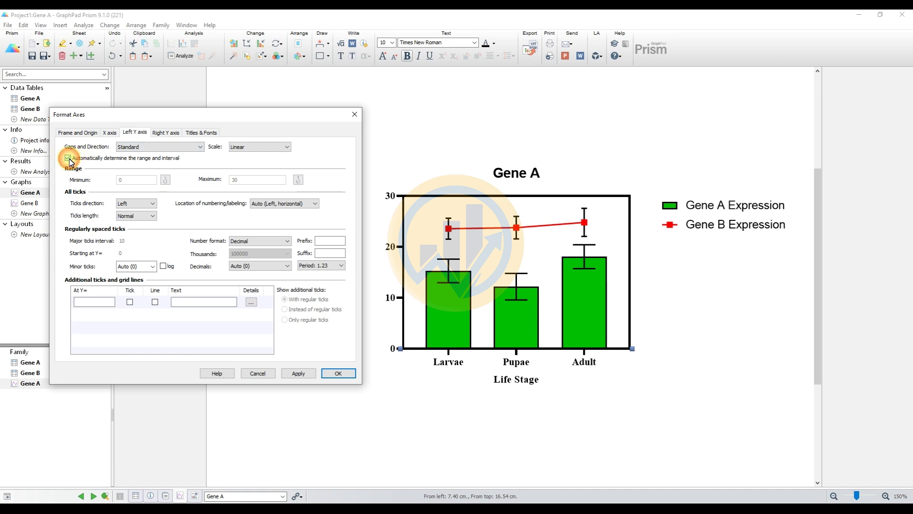
{"action": "left_click", "coordinate": [259, 181]}
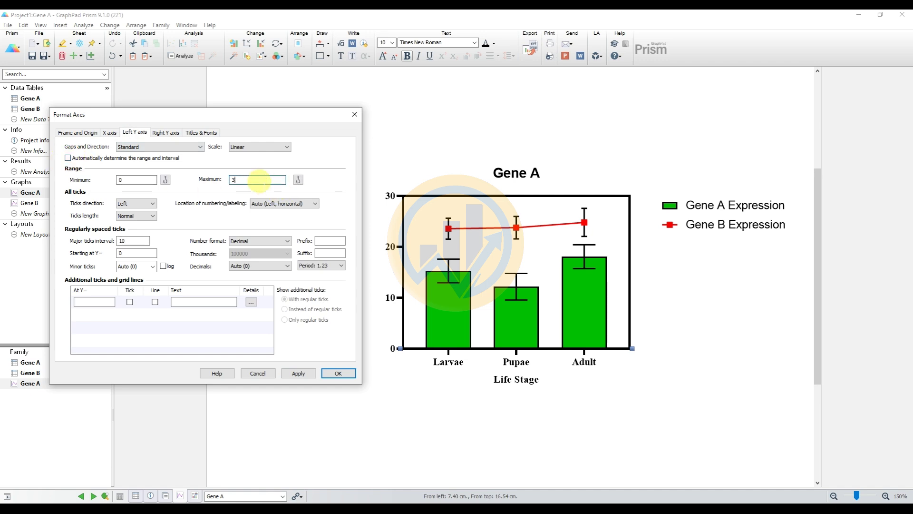
{"action": "type", "text": "5"}
{"action": "left_click", "coordinate": [299, 373]}
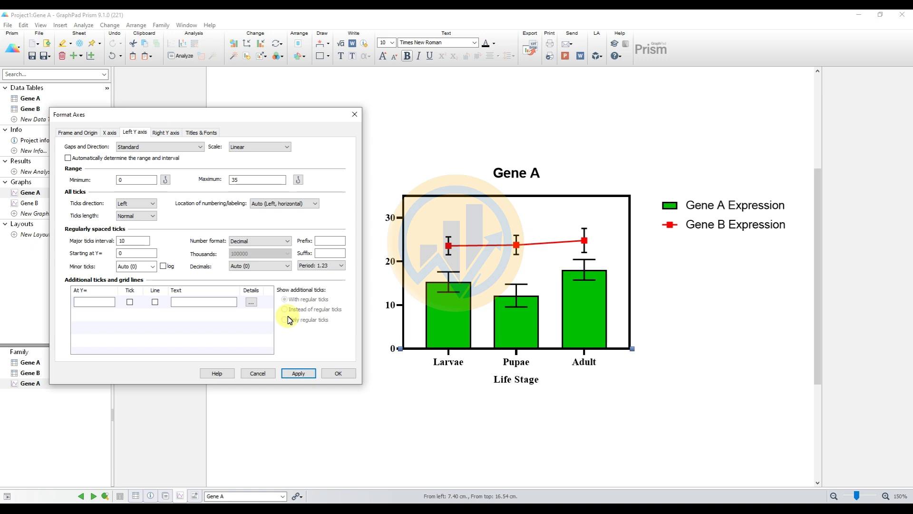
{"action": "left_click", "coordinate": [341, 372]}
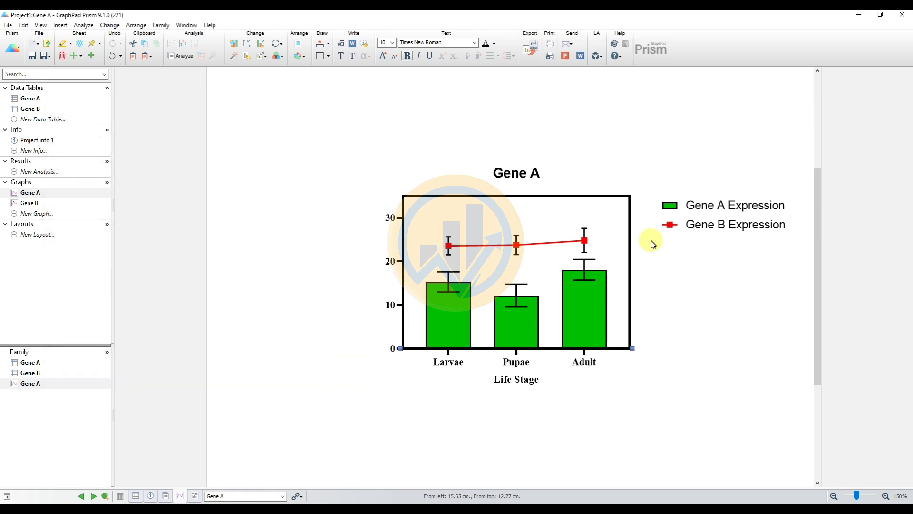
Step: Move the Gene A Expression legend into the plot's top-left in Times New Roman, size 10
{"action": "left_click", "coordinate": [729, 204]}
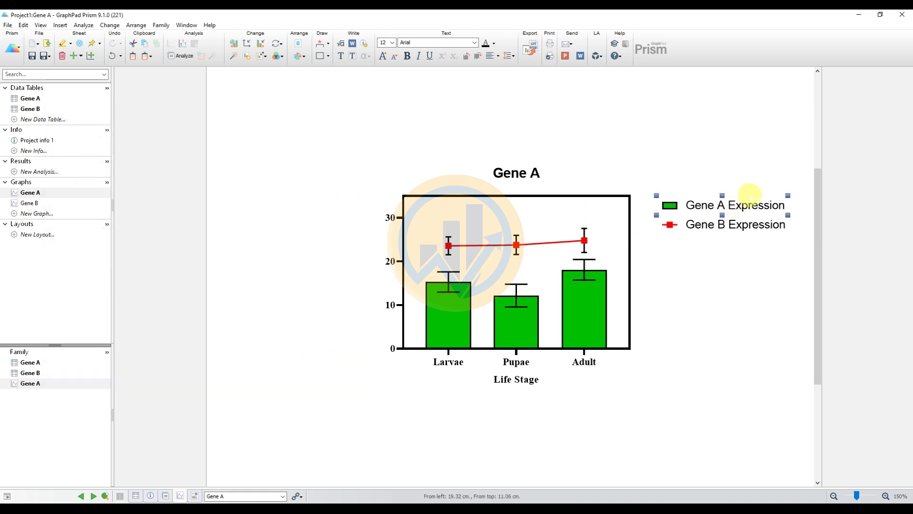
{"action": "left_click_drag", "start_coordinate": [750, 194], "coordinate": [497, 205]}
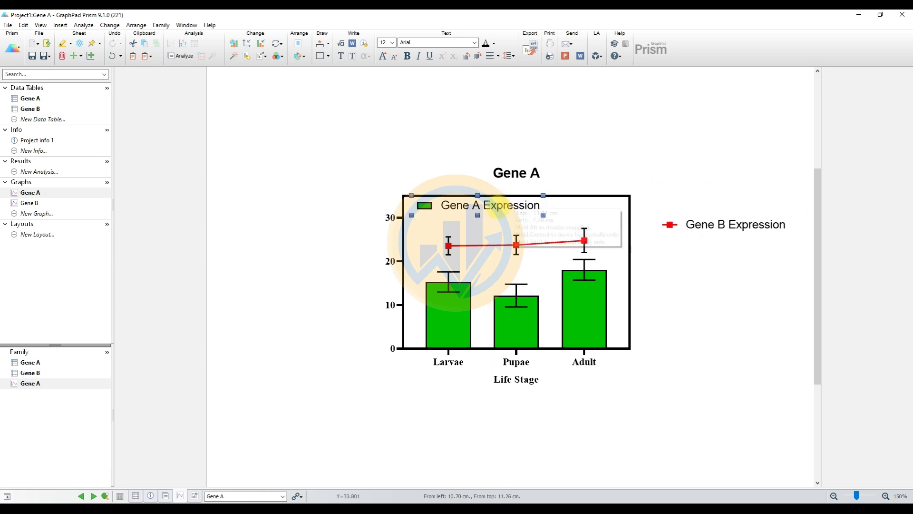
{"action": "left_click", "coordinate": [474, 42]}
{"action": "scroll", "coordinate": [440, 82], "scroll_direction": "down", "scroll_amount": 10}
{"action": "left_click", "coordinate": [434, 53]}
{"action": "left_click", "coordinate": [392, 42]}
{"action": "left_click", "coordinate": [381, 51]}
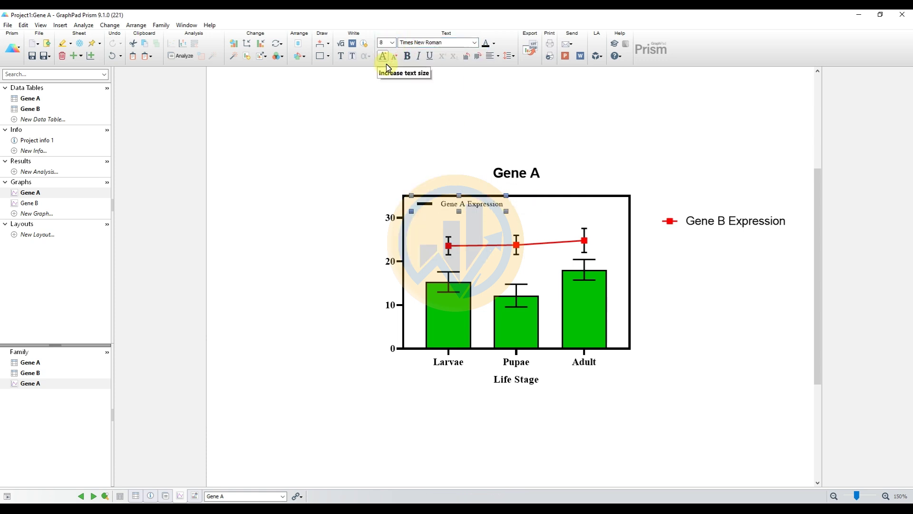
{"action": "left_click", "coordinate": [392, 42]}
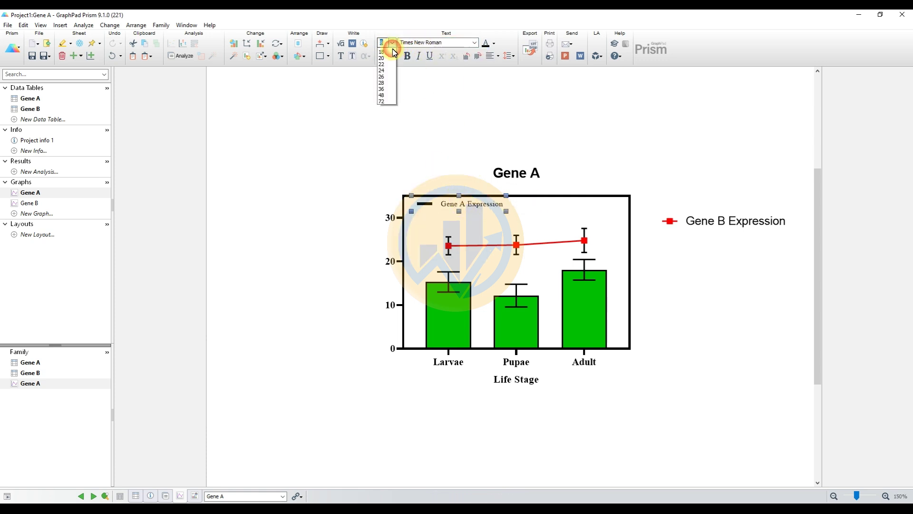
{"action": "left_click", "coordinate": [384, 65]}
{"action": "left_click", "coordinate": [709, 237]}
Step: Place the Gene B Expression legend below Gene A in Times New Roman, size 10
{"action": "left_click", "coordinate": [714, 221]}
{"action": "left_click_drag", "start_coordinate": [741, 210], "coordinate": [495, 210]}
{"action": "left_click", "coordinate": [392, 43]}
{"action": "left_click", "coordinate": [388, 63]}
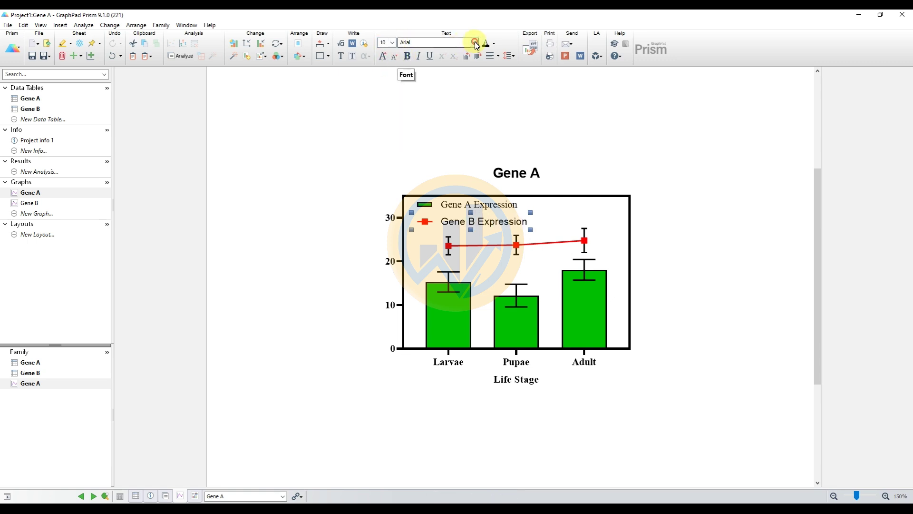
{"action": "left_click", "coordinate": [475, 42]}
{"action": "left_click", "coordinate": [425, 52]}
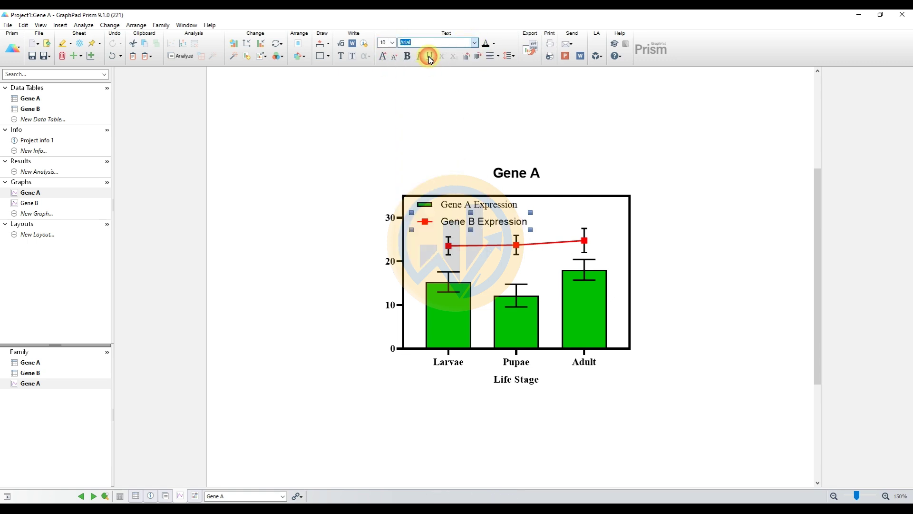
{"action": "left_click", "coordinate": [698, 227]}
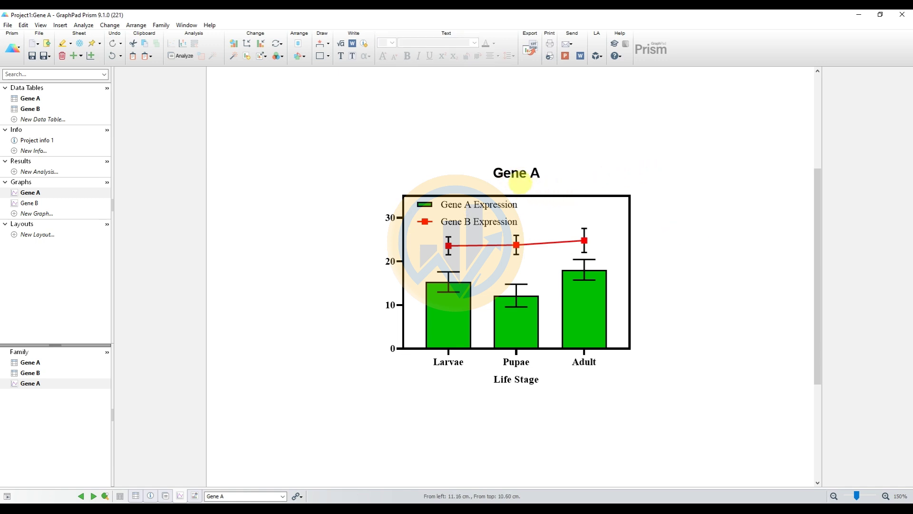
Step: Replace the Gene A title with 'Combined Bar and Line Chart'
{"action": "double_click", "coordinate": [518, 176]}
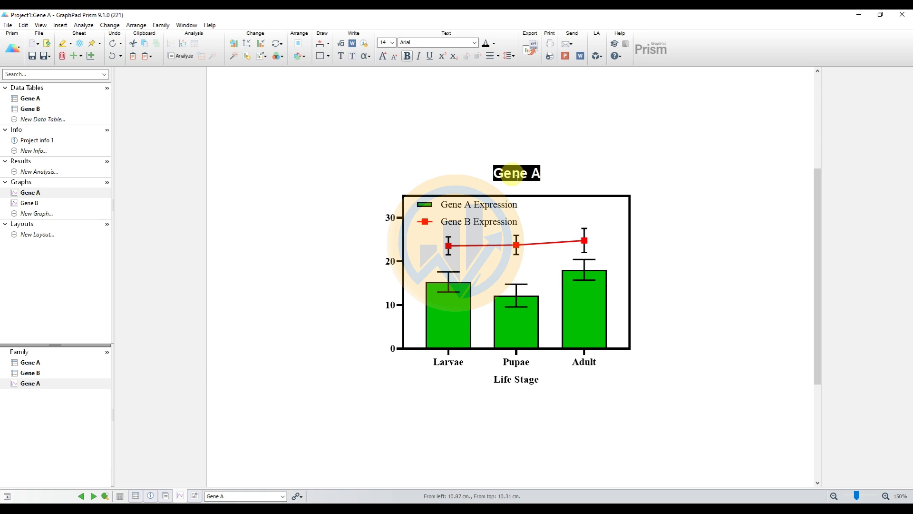
{"action": "type", "text": "Combin"}
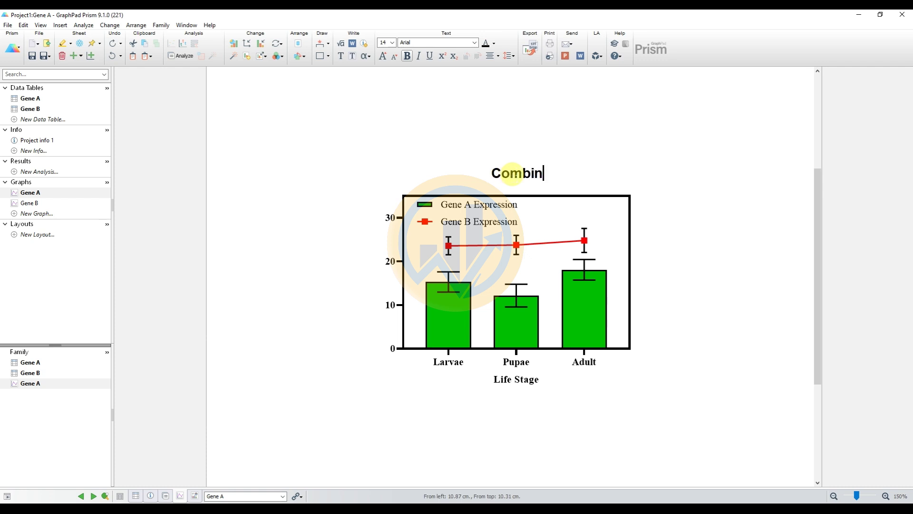
{"action": "type", "text": "e"}
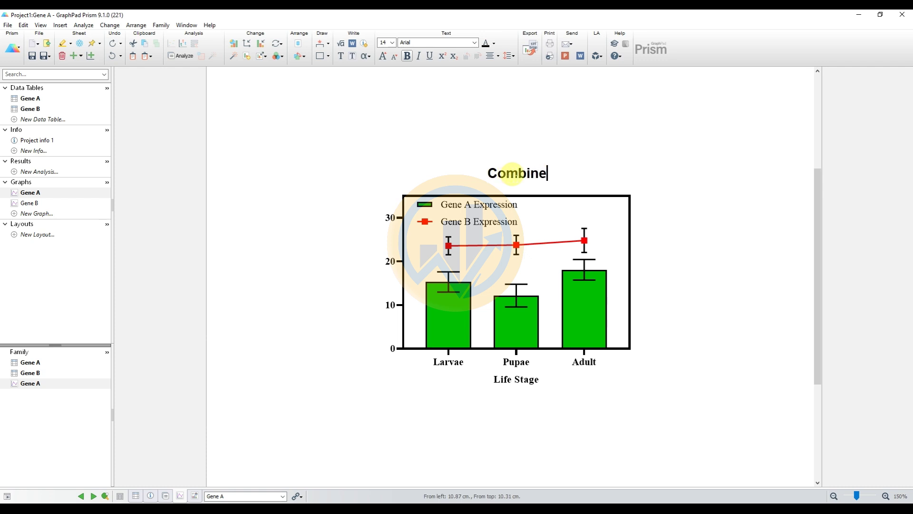
{"action": "type", "text": "d Bar"}
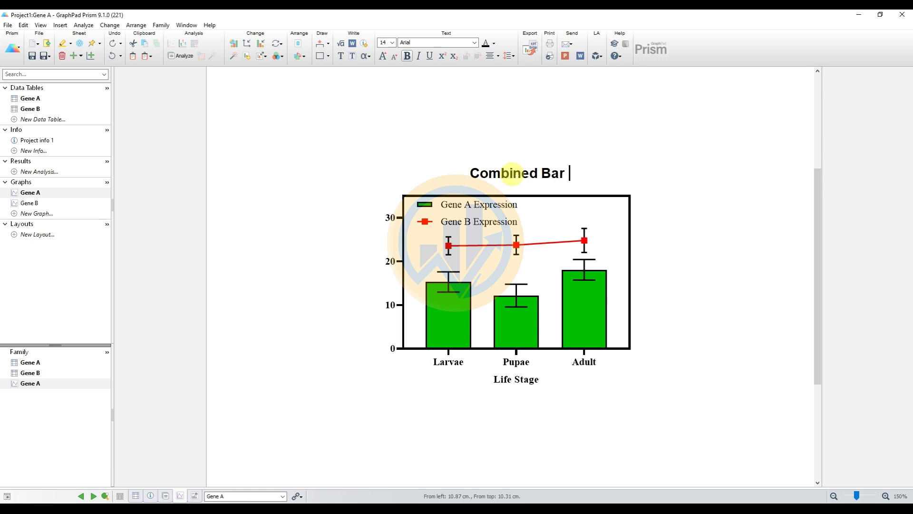
{"action": "type", "text": " and L"}
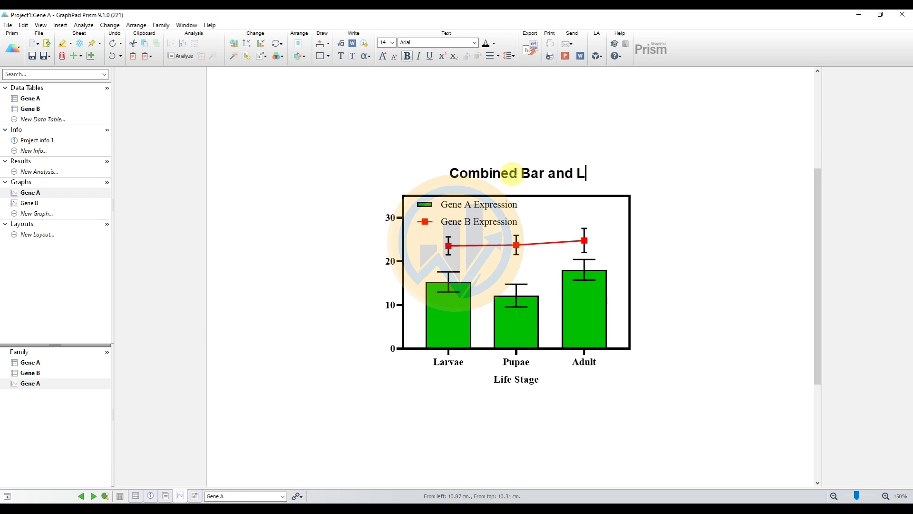
{"action": "type", "text": "ine Chart"}
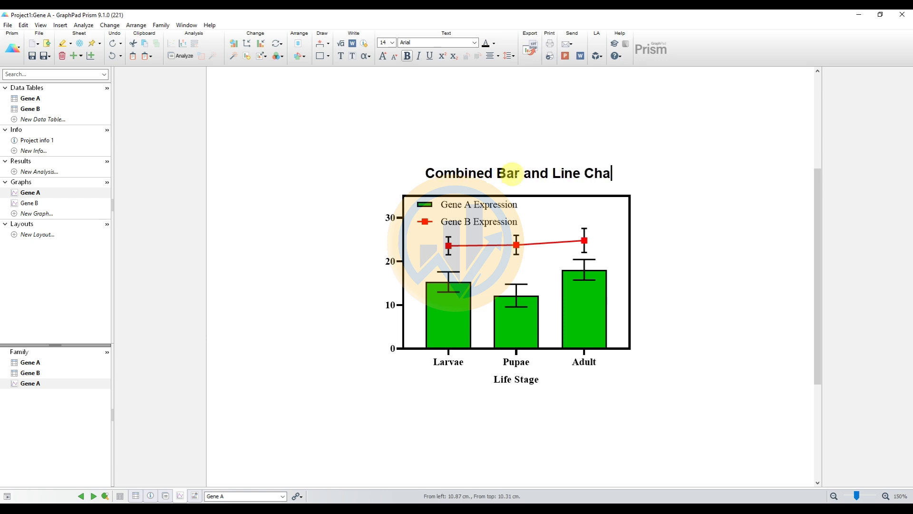
{"action": "left_click", "coordinate": [516, 154]}
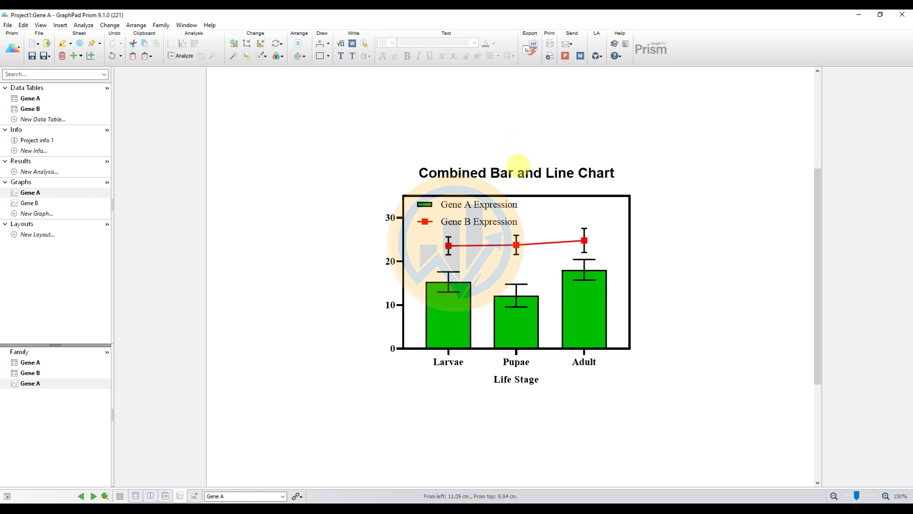
Step: Set the new chart title in Times New Roman at a smaller size
{"action": "left_click", "coordinate": [590, 173]}
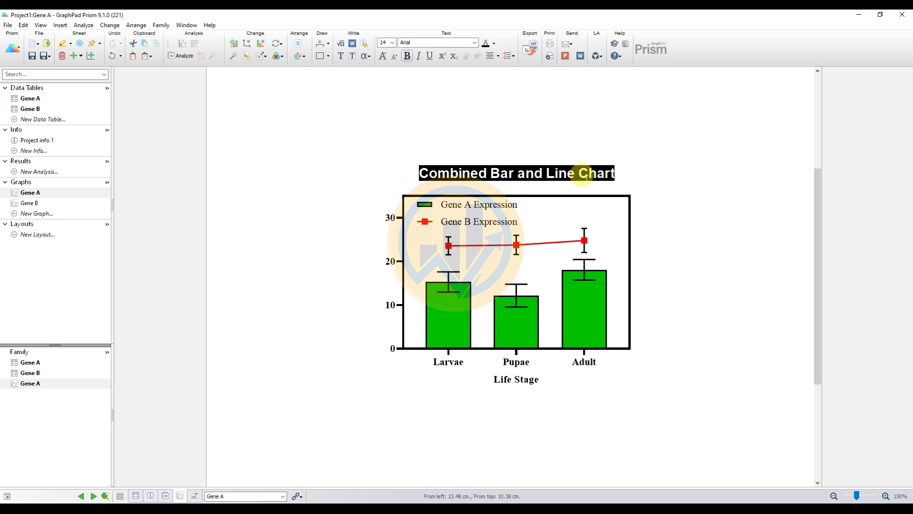
{"action": "left_click", "coordinate": [474, 44]}
{"action": "scroll", "coordinate": [437, 91], "scroll_direction": "down", "scroll_amount": 10}
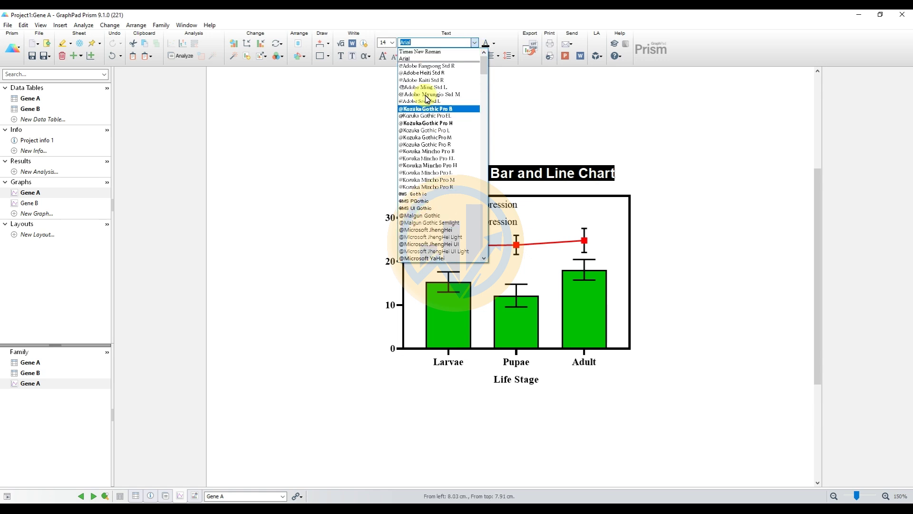
{"action": "left_click", "coordinate": [404, 50]}
{"action": "left_click", "coordinate": [393, 43]}
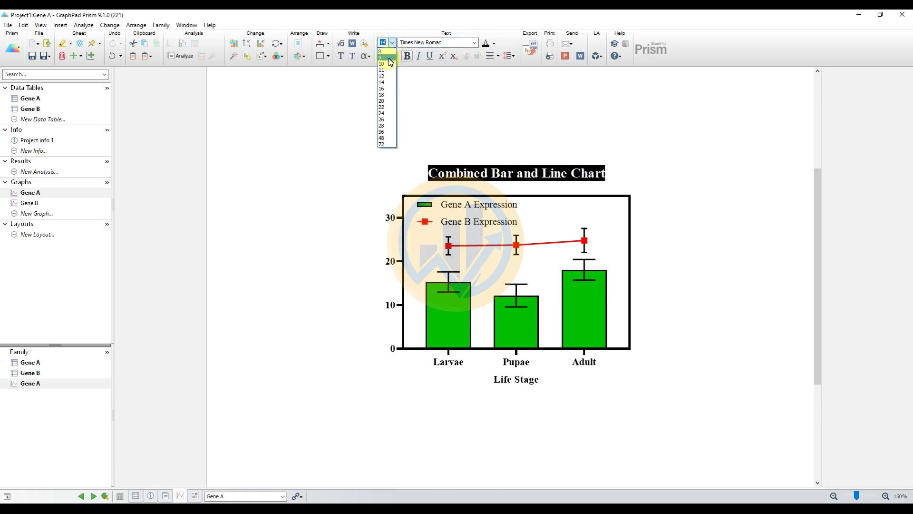
{"action": "left_click", "coordinate": [383, 61]}
{"action": "left_click", "coordinate": [661, 172]}
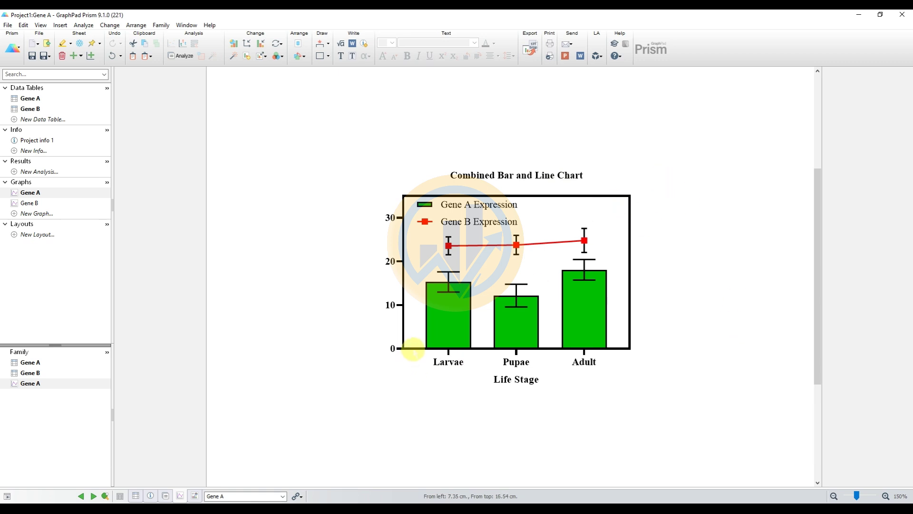
Step: Set the axis thickness to 1 pt in the Frame and Origin settings
{"action": "double_click", "coordinate": [412, 349]}
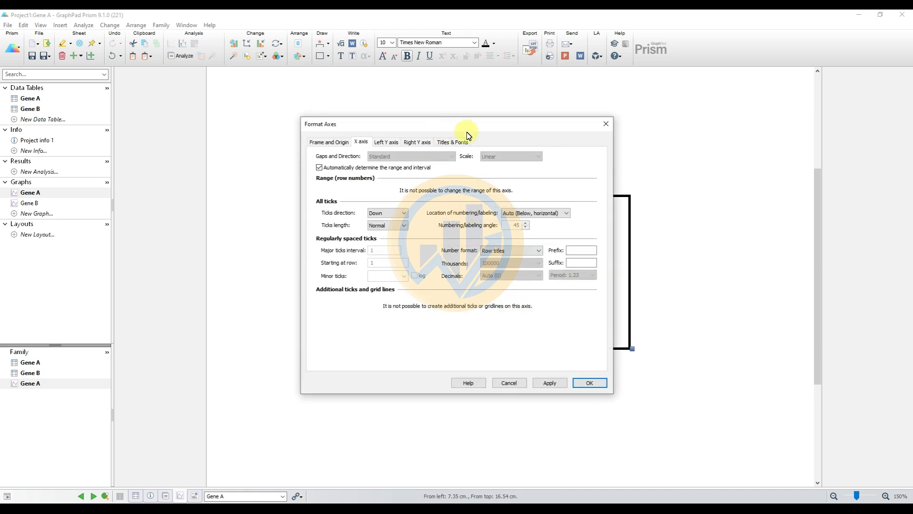
{"action": "left_click_drag", "start_coordinate": [489, 133], "coordinate": [317, 133]}
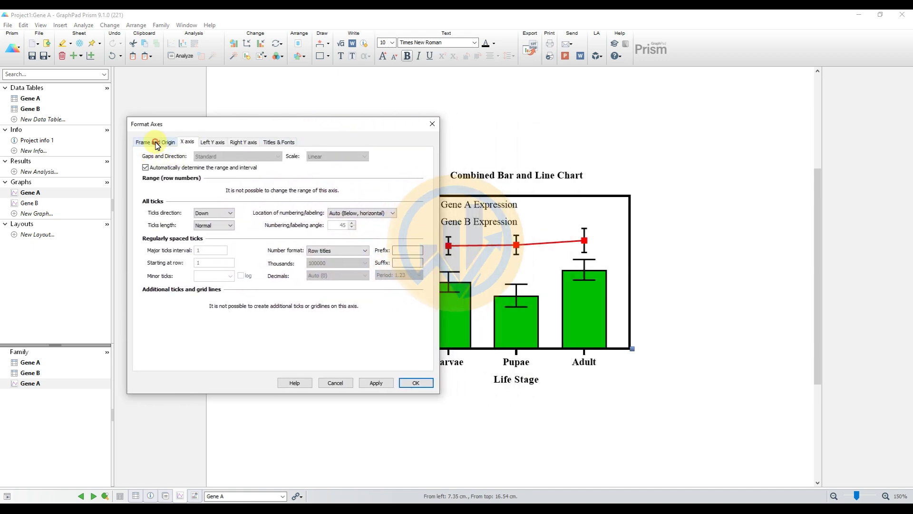
{"action": "left_click", "coordinate": [155, 142]}
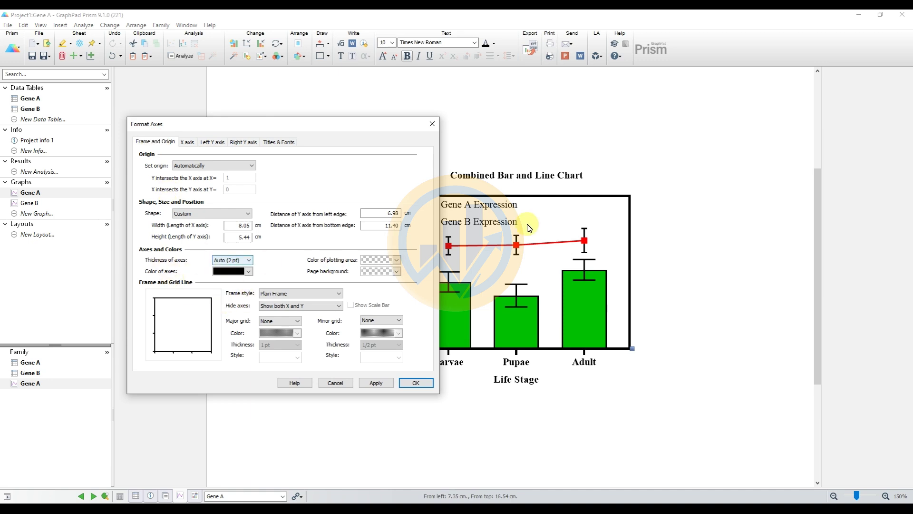
{"action": "left_click", "coordinate": [249, 262]}
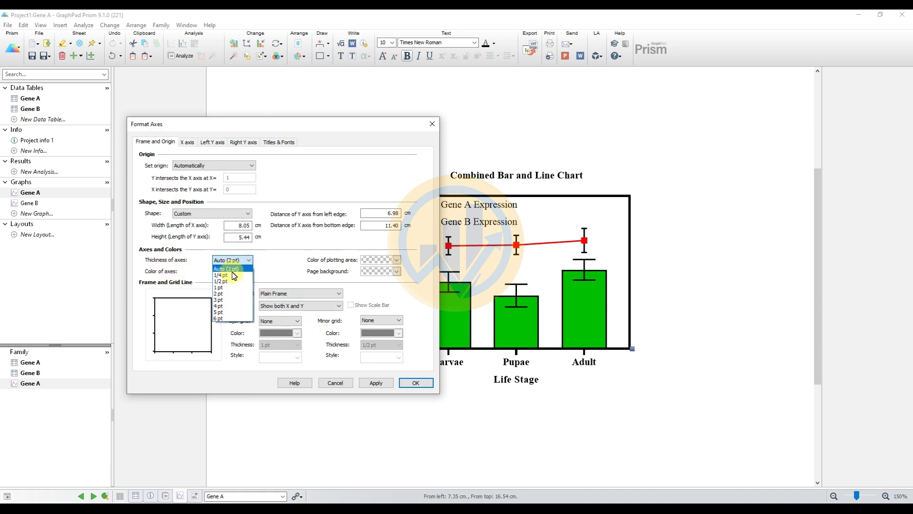
{"action": "left_click", "coordinate": [225, 286]}
{"action": "left_click", "coordinate": [377, 387]}
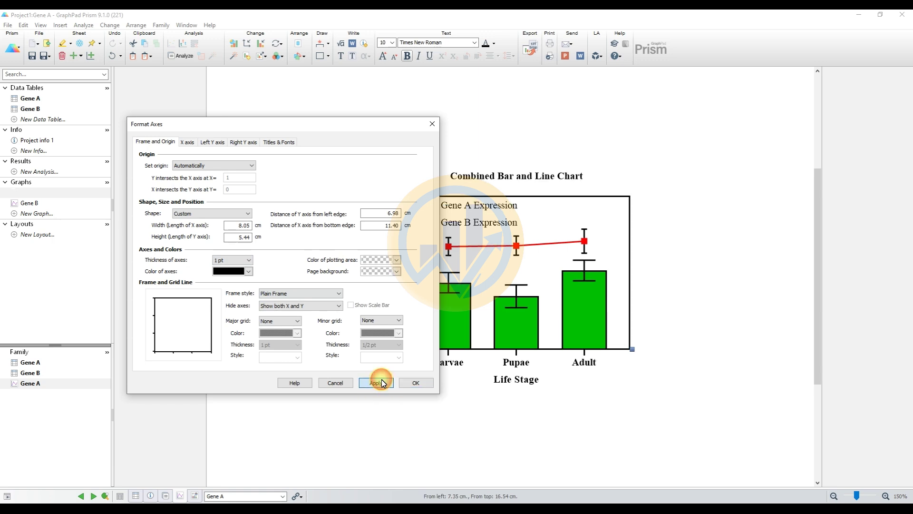
{"action": "left_click", "coordinate": [417, 385]}
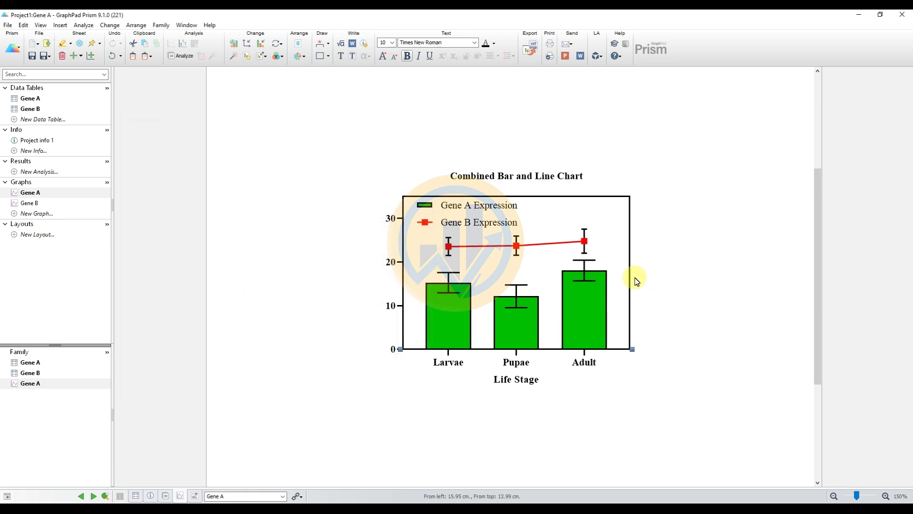
Step: Move the Gene B legend beside Gene A in a single row
{"action": "left_click", "coordinate": [495, 220]}
{"action": "left_click_drag", "start_coordinate": [501, 217], "coordinate": [595, 196]}
{"action": "left_click", "coordinate": [666, 233]}
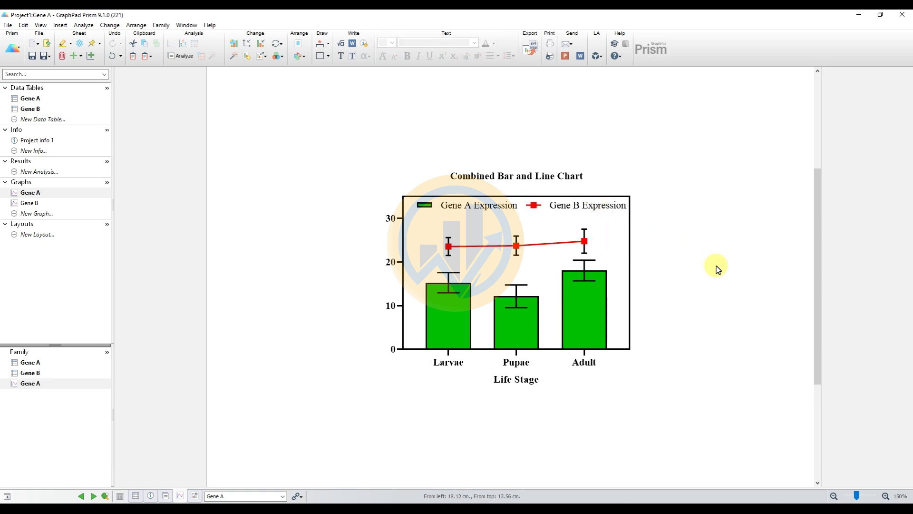